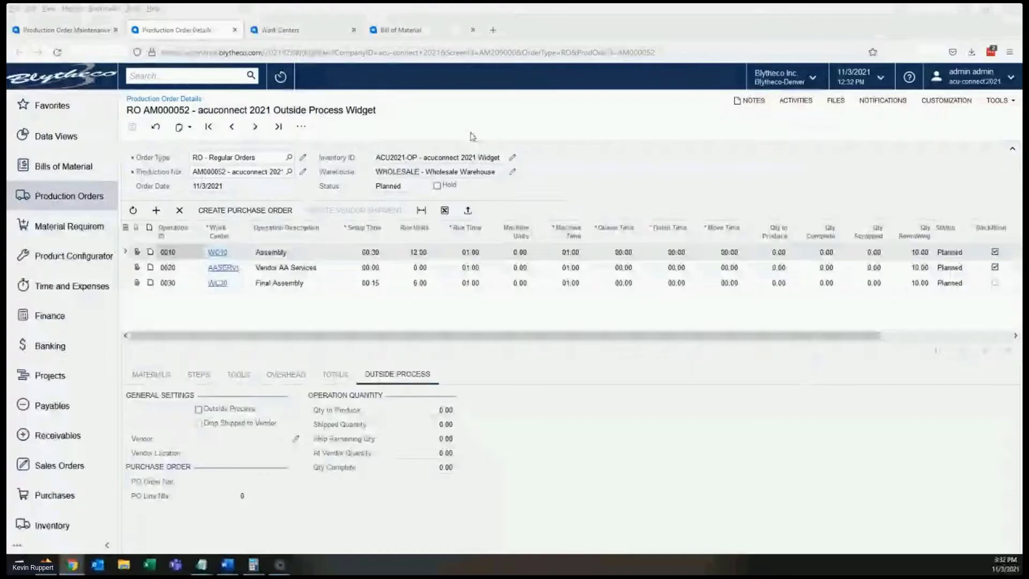
- Review the settings of the AASERVICES outside-process work center, and close the Work Centers page
{"action": "left_click", "coordinate": [305, 36]}
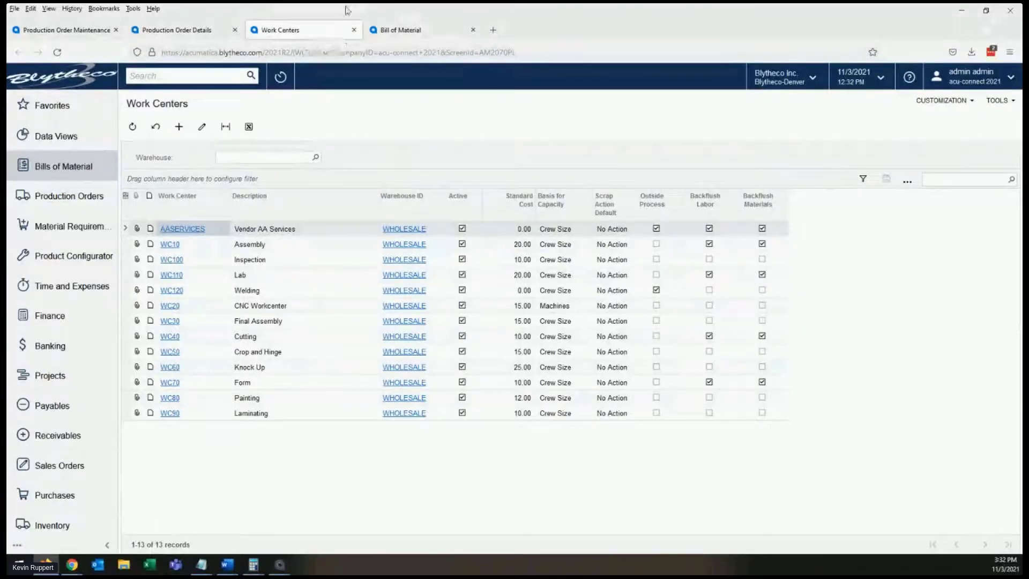
{"action": "left_click", "coordinate": [195, 229]}
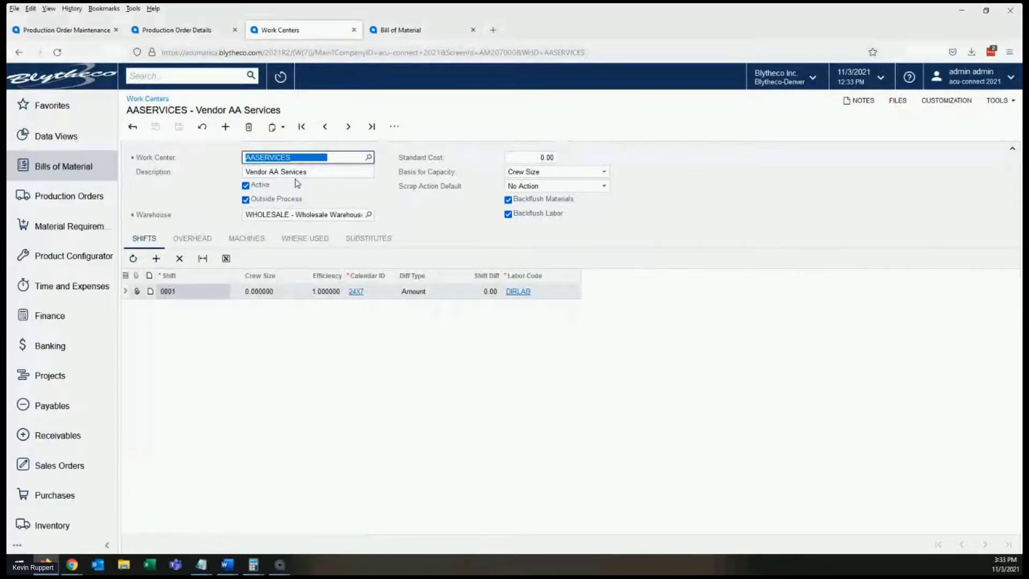
{"action": "left_click", "coordinate": [354, 30]}
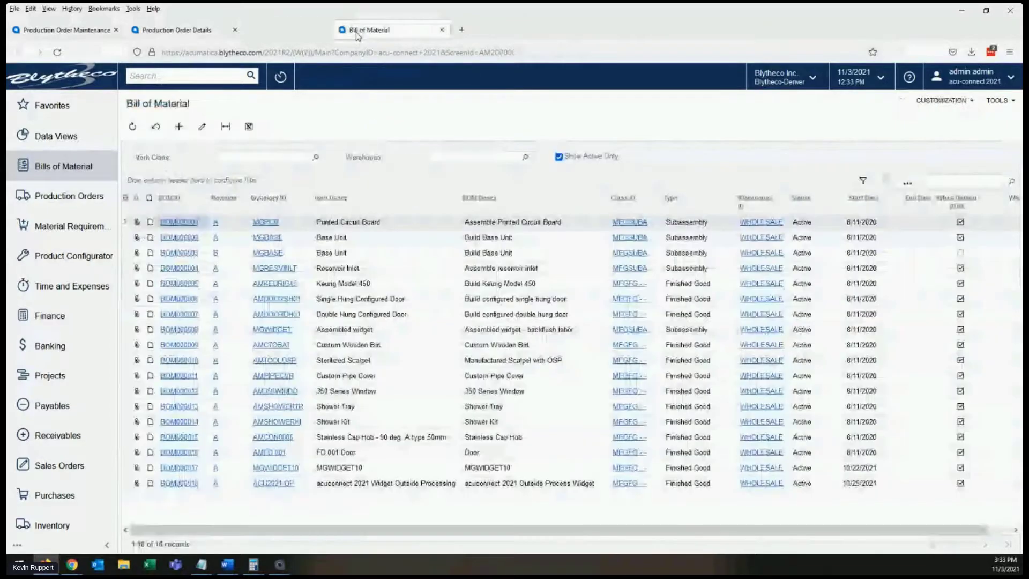
- Open the bill of material for ACU2021-OP and examine the Vendor AA Services operation's materials and outside process settings
{"action": "left_click", "coordinate": [184, 484]}
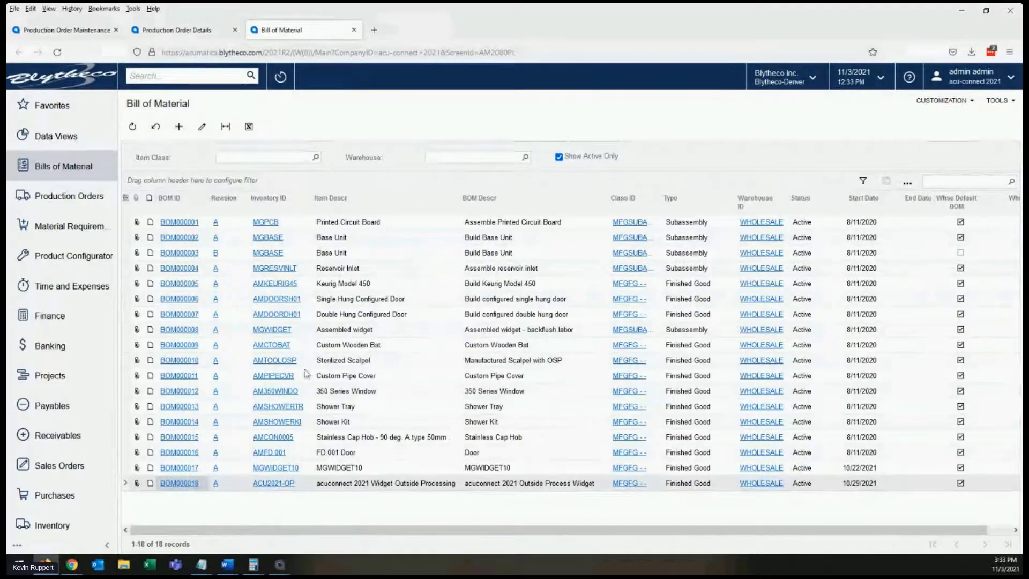
{"action": "left_click", "coordinate": [182, 484]}
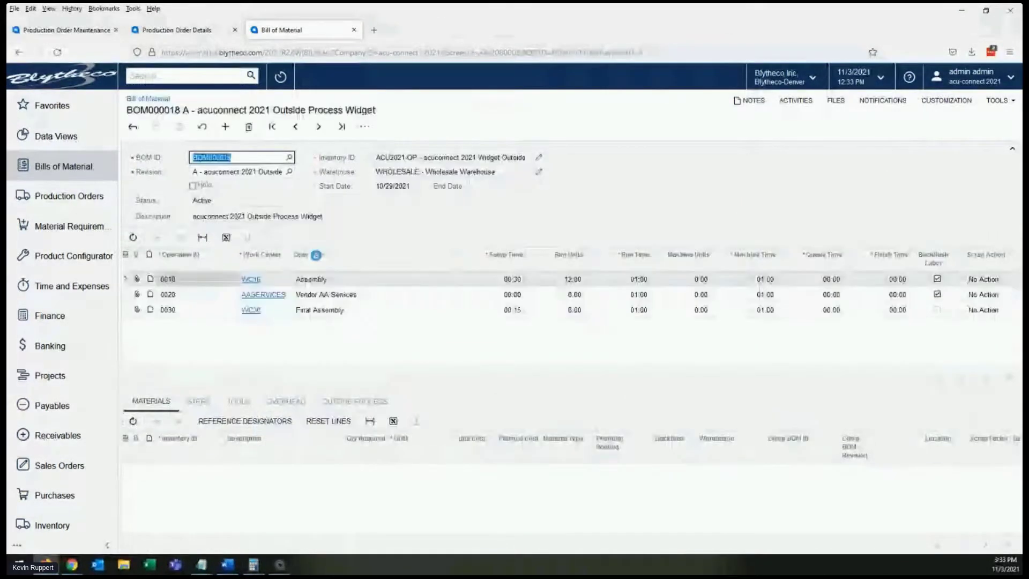
{"action": "left_click", "coordinate": [316, 296]}
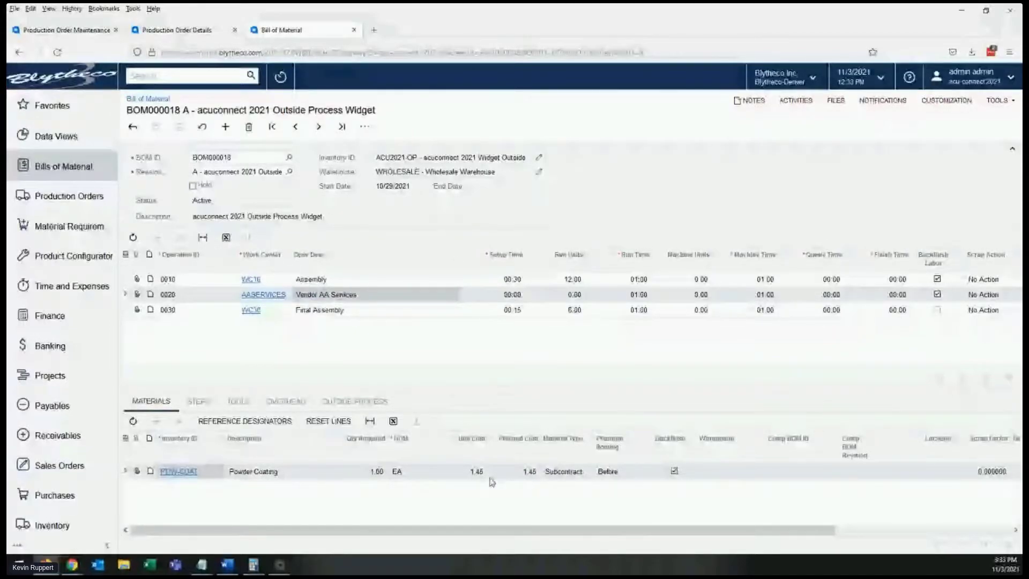
{"action": "left_click", "coordinate": [359, 408]}
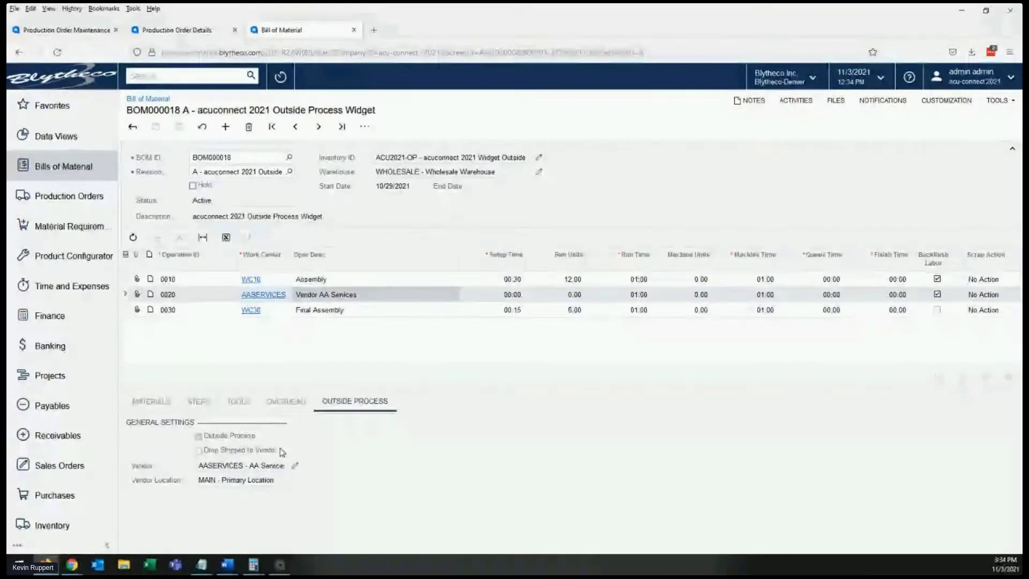
- Check the production order's quantity to produce, and create a purchase order for its Vendor AA Services operation 0020
{"action": "left_click", "coordinate": [96, 32]}
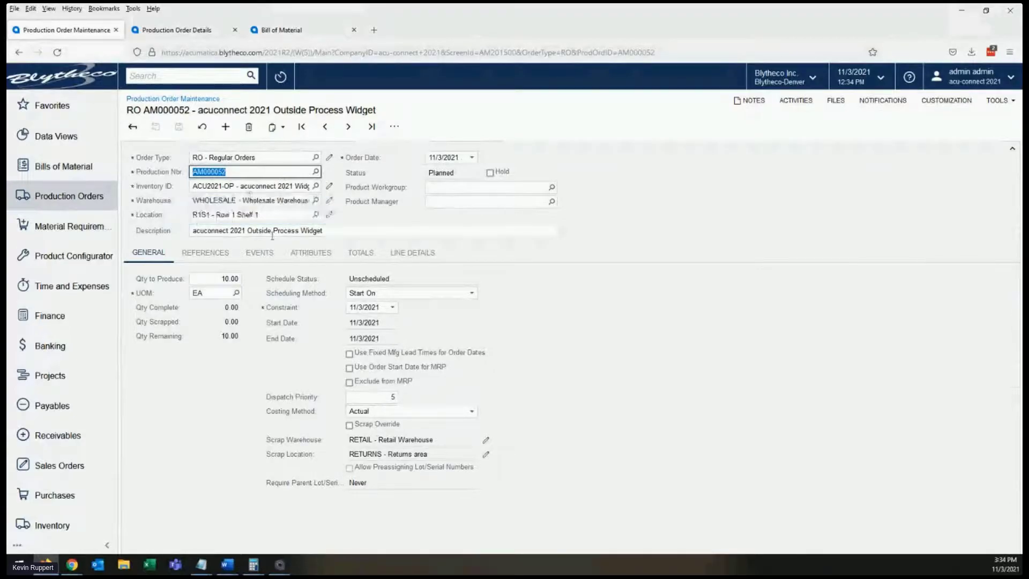
{"action": "left_click", "coordinate": [216, 279]}
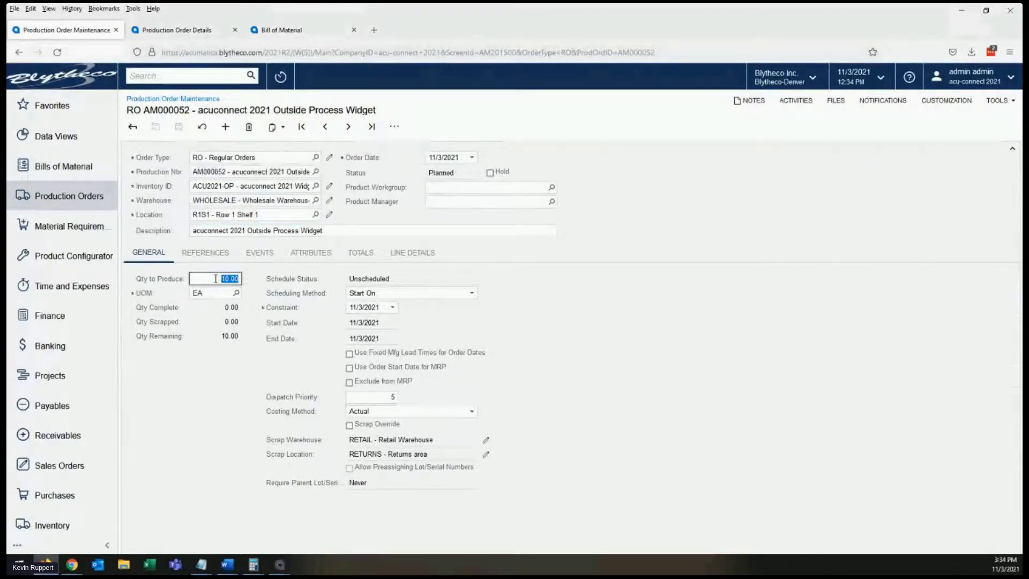
{"action": "left_click", "coordinate": [192, 28]}
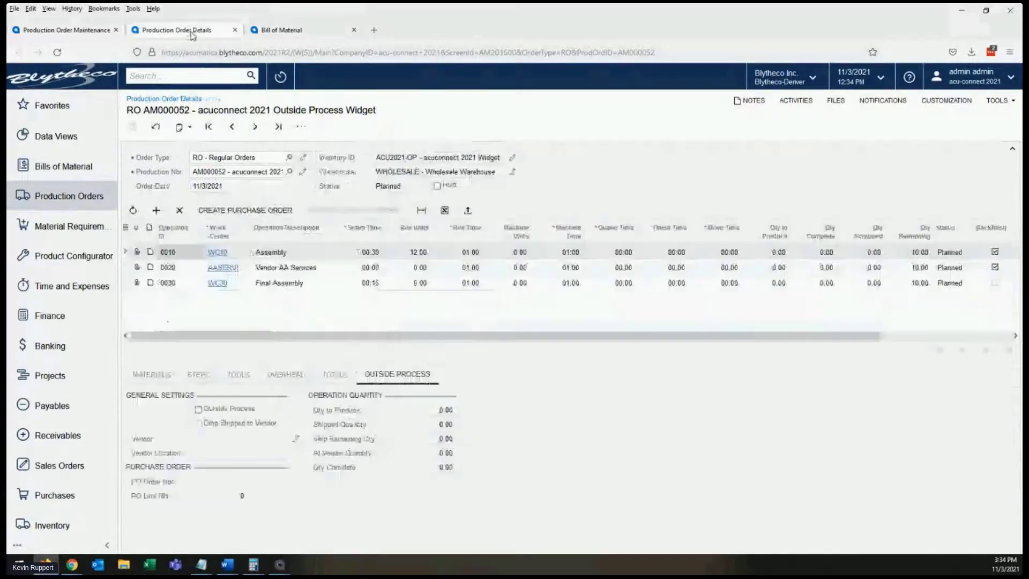
{"action": "left_click", "coordinate": [294, 267]}
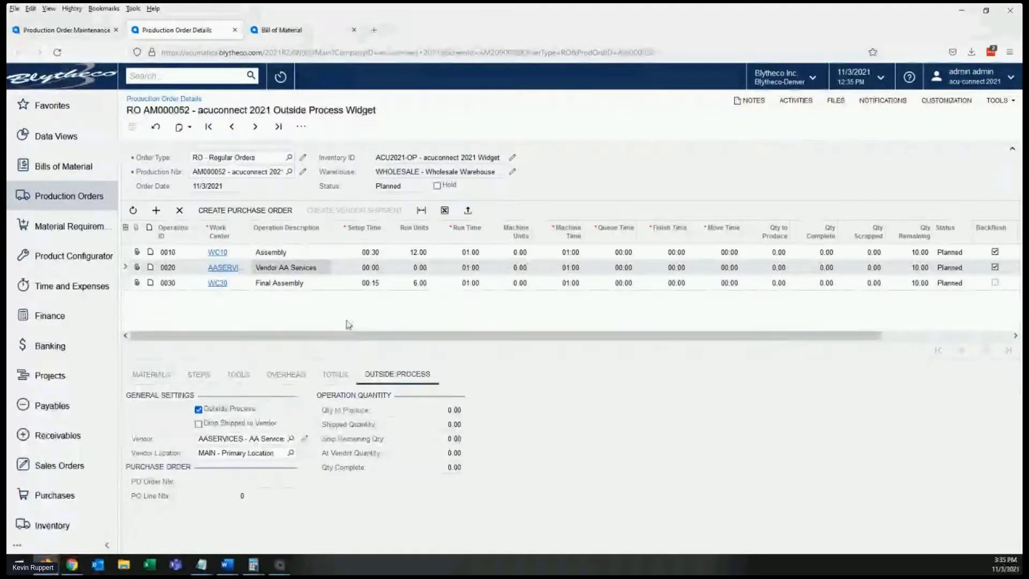
{"action": "left_click", "coordinate": [255, 212]}
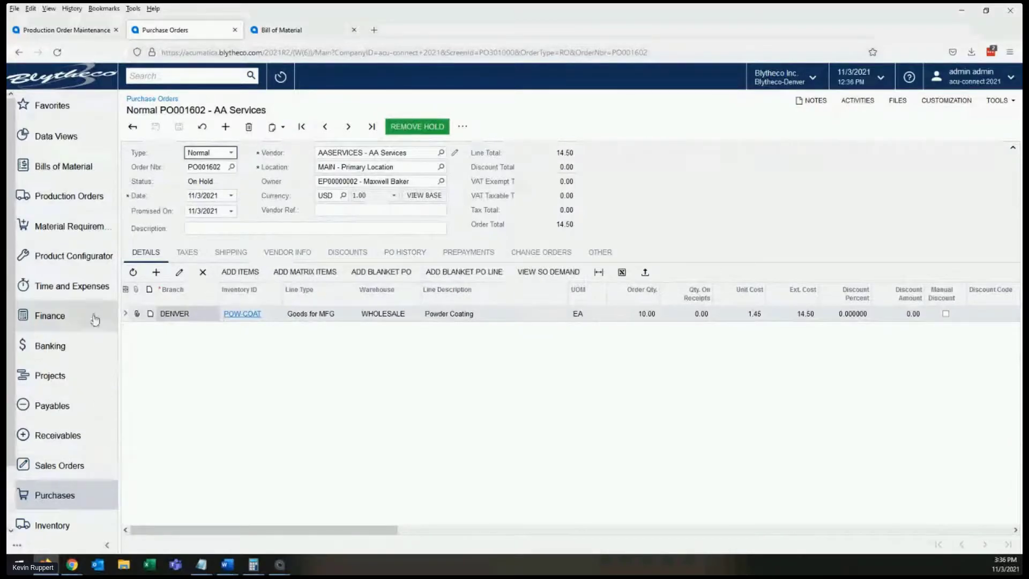
- Open the latest production order's details in a separate tab and check the purchase order number and line on operation 0020's outside process data
{"action": "left_click", "coordinate": [69, 196]}
{"action": "right_click", "coordinate": [322, 219]}
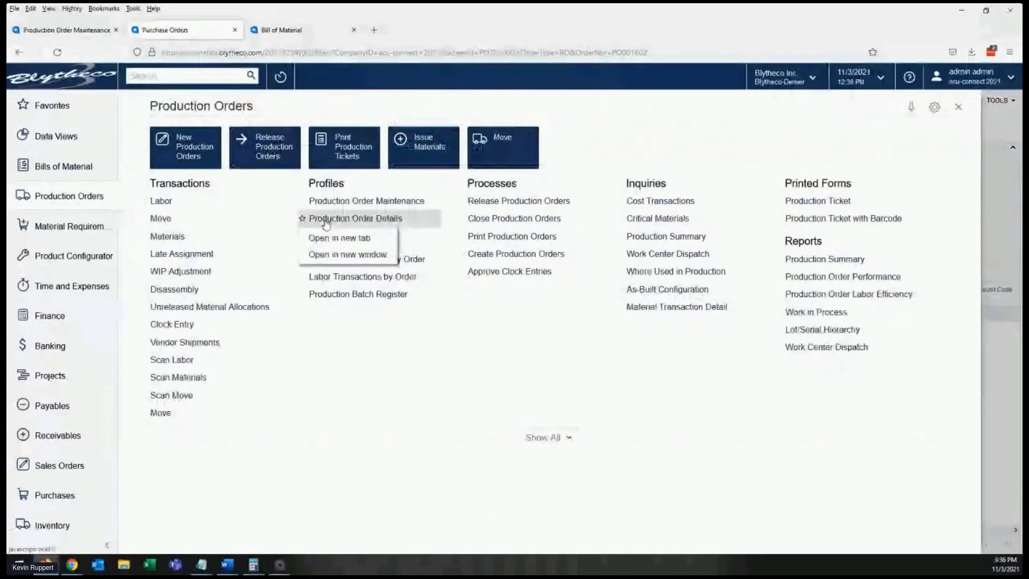
{"action": "left_click", "coordinate": [331, 236]}
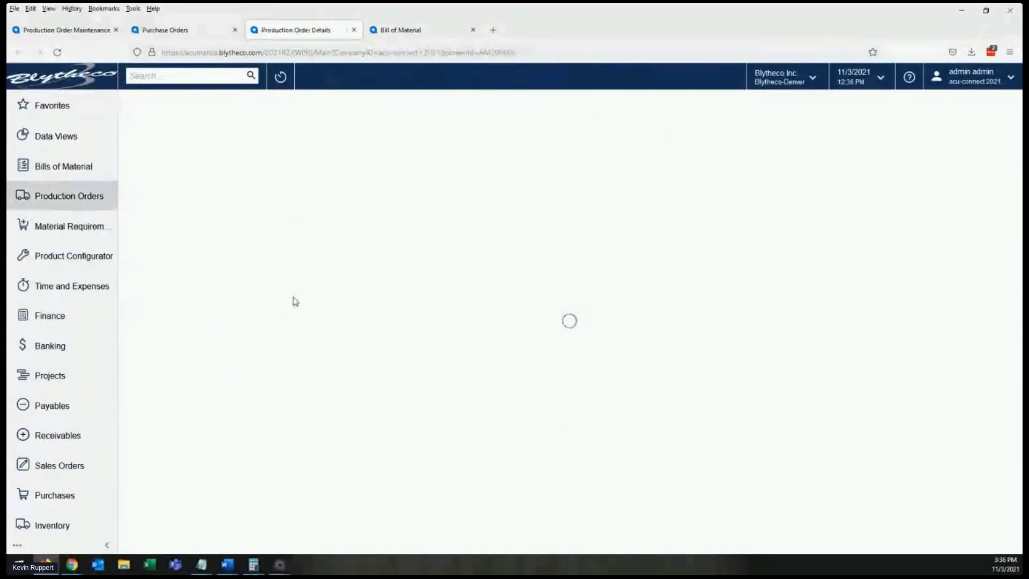
{"action": "left_click", "coordinate": [278, 127]}
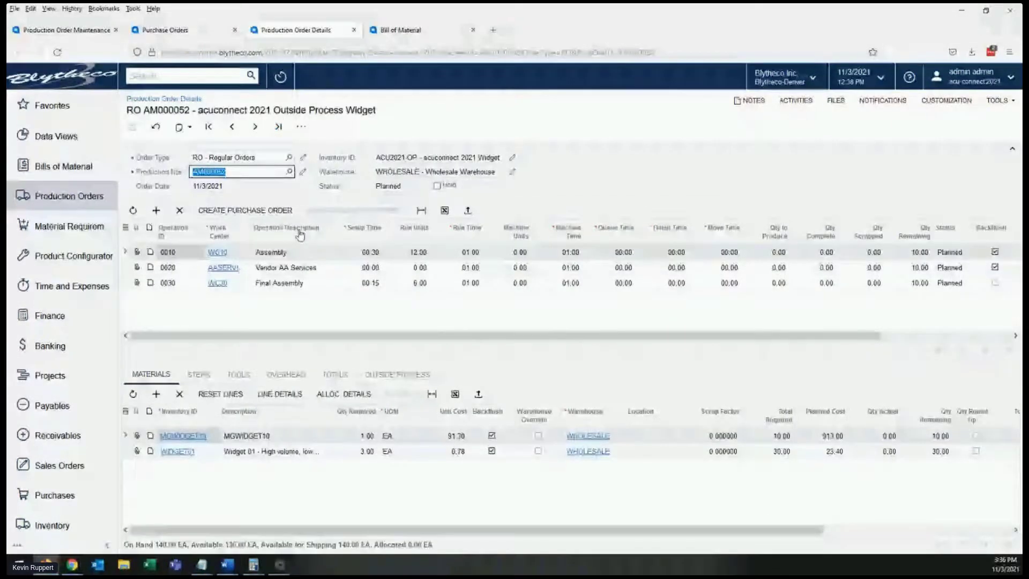
{"action": "left_click", "coordinate": [286, 267]}
{"action": "left_click", "coordinate": [398, 375]}
{"action": "double_click", "coordinate": [225, 482]}
{"action": "left_click", "coordinate": [232, 497]}
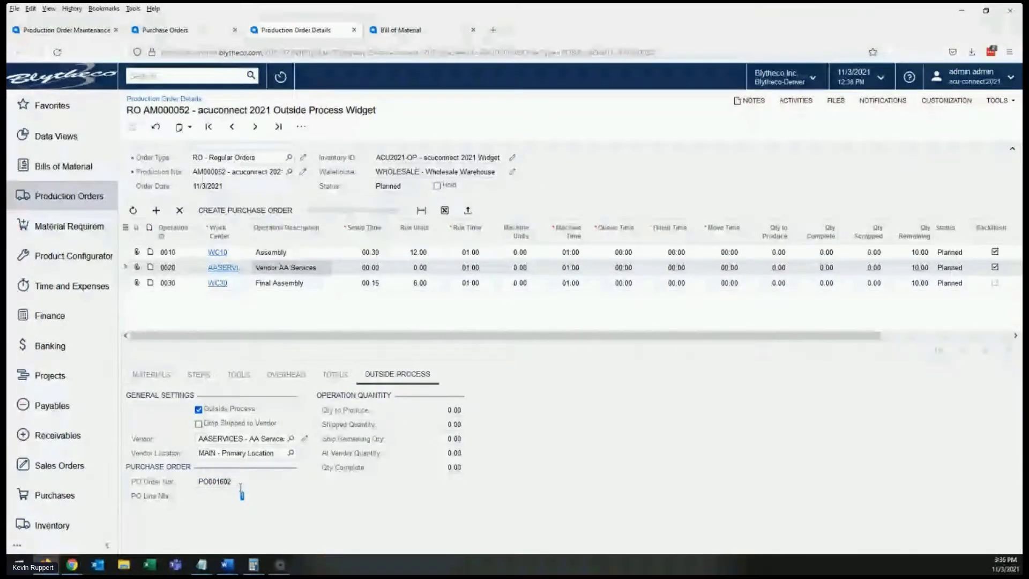
- Release the acuconnect 2021 Outside Process Widget production order from Production Order Maintenance
{"action": "left_click", "coordinate": [93, 36]}
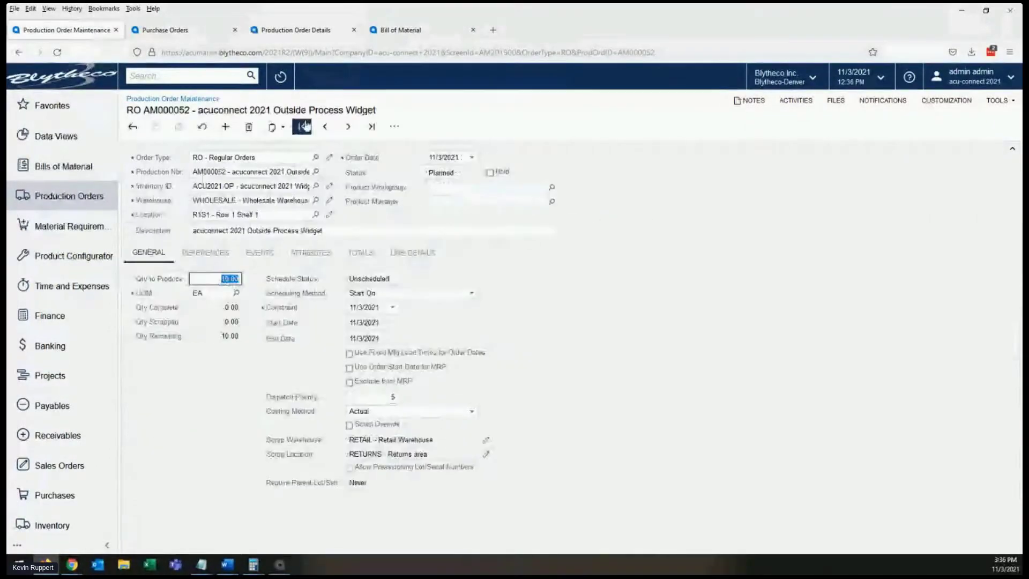
{"action": "left_click", "coordinate": [394, 127]}
{"action": "left_click", "coordinate": [424, 190]}
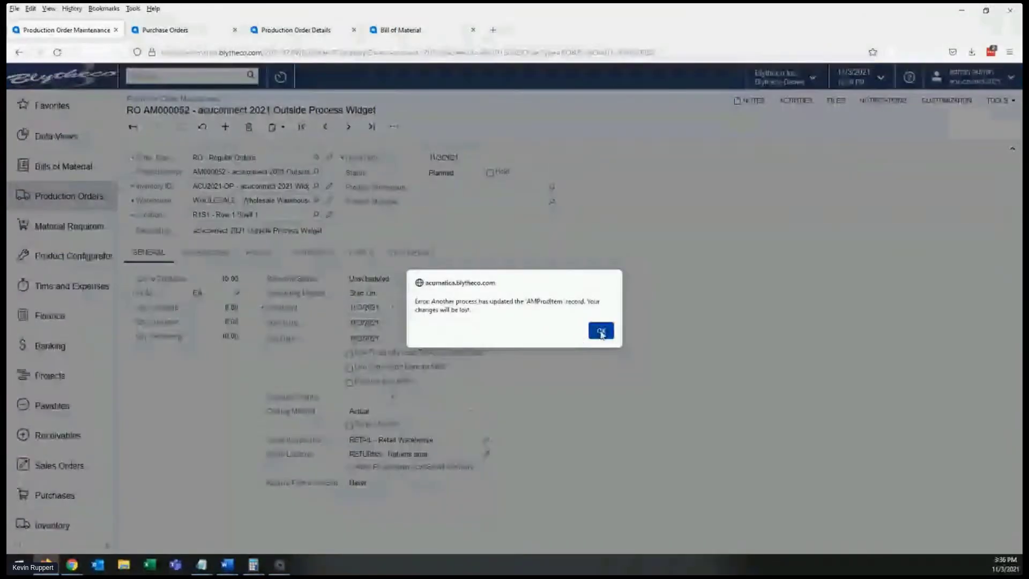
{"action": "left_click", "coordinate": [600, 332]}
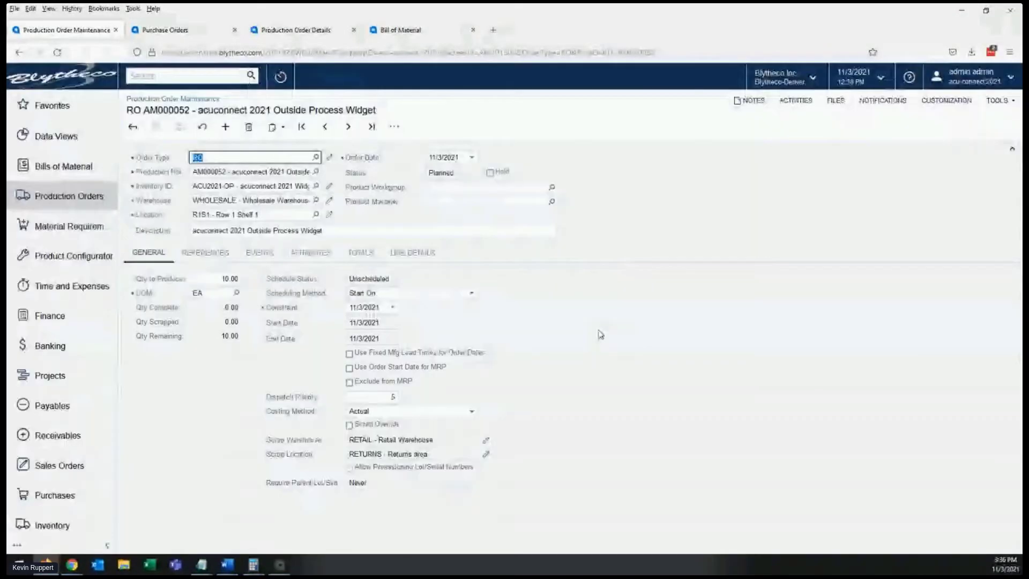
{"action": "left_click", "coordinate": [204, 131]}
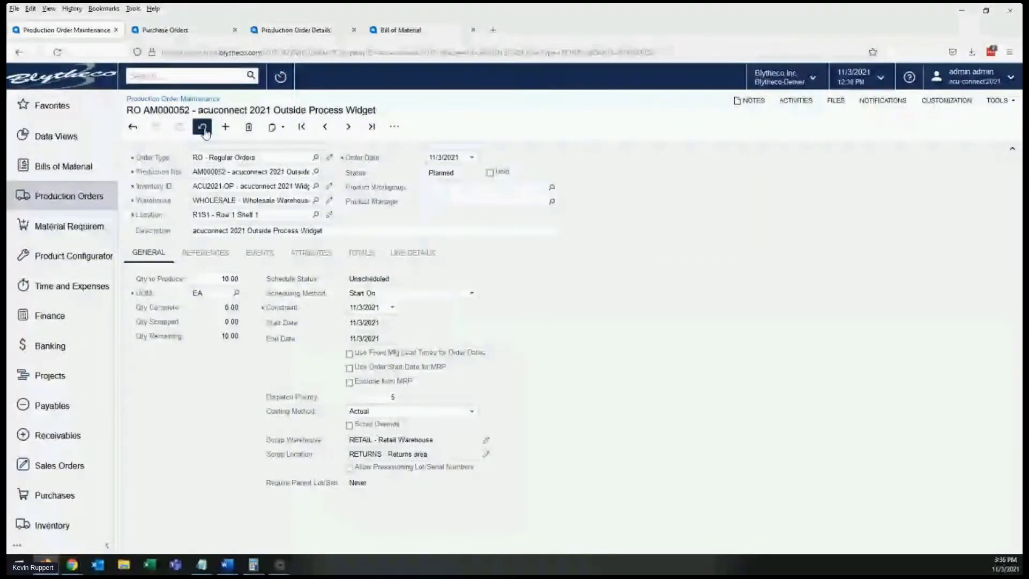
{"action": "left_click", "coordinate": [395, 127]}
{"action": "left_click", "coordinate": [429, 185]}
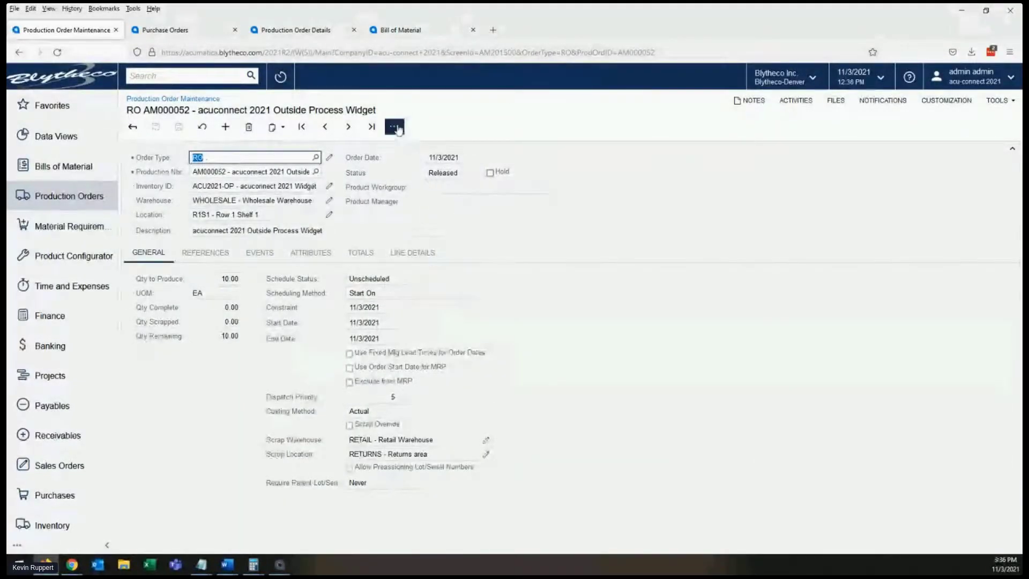
- Create a move transaction for 10 EA on operation 0010, take it off hold and release it
{"action": "left_click", "coordinate": [394, 127]}
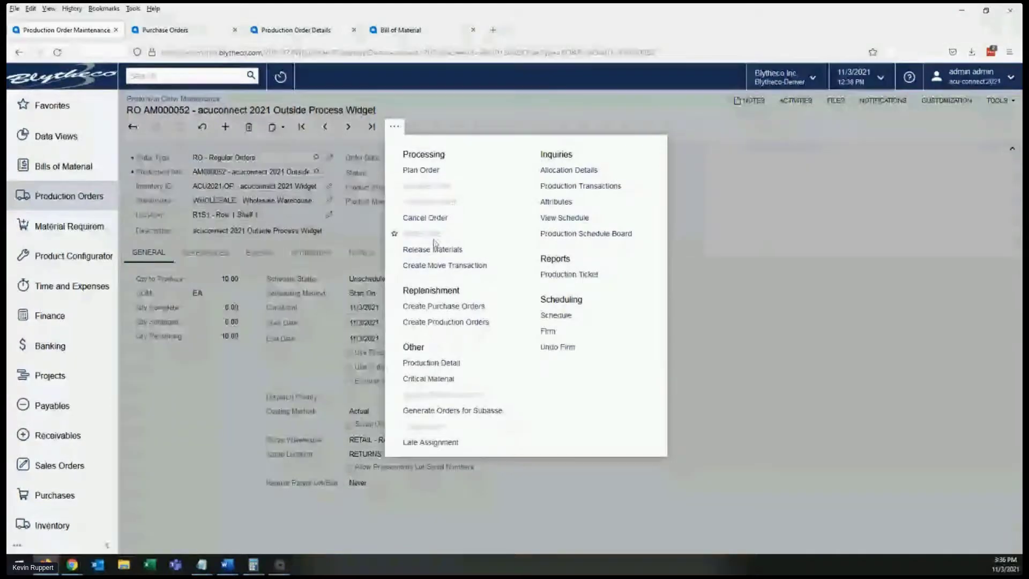
{"action": "left_click", "coordinate": [428, 266]}
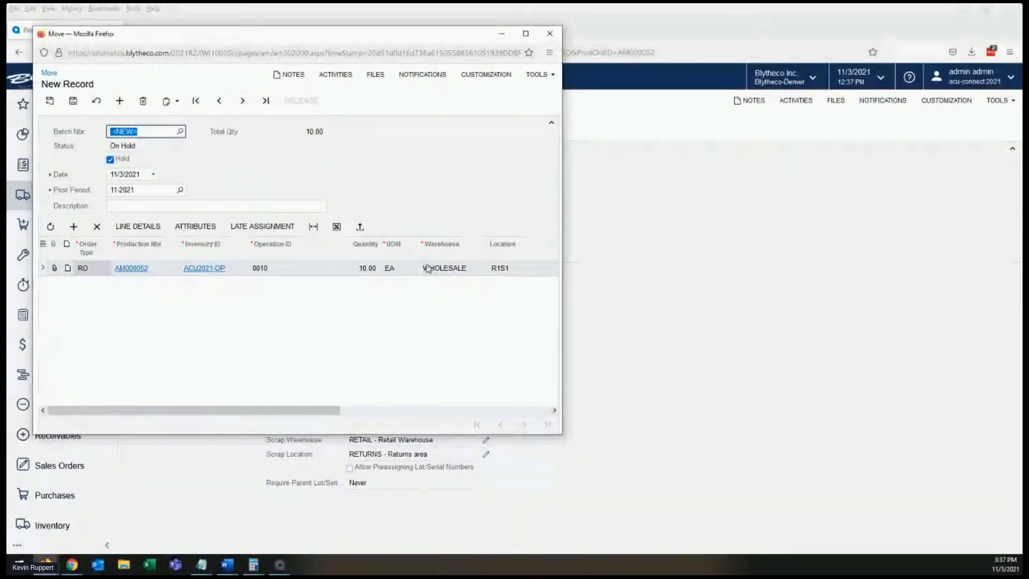
{"action": "left_click", "coordinate": [110, 160]}
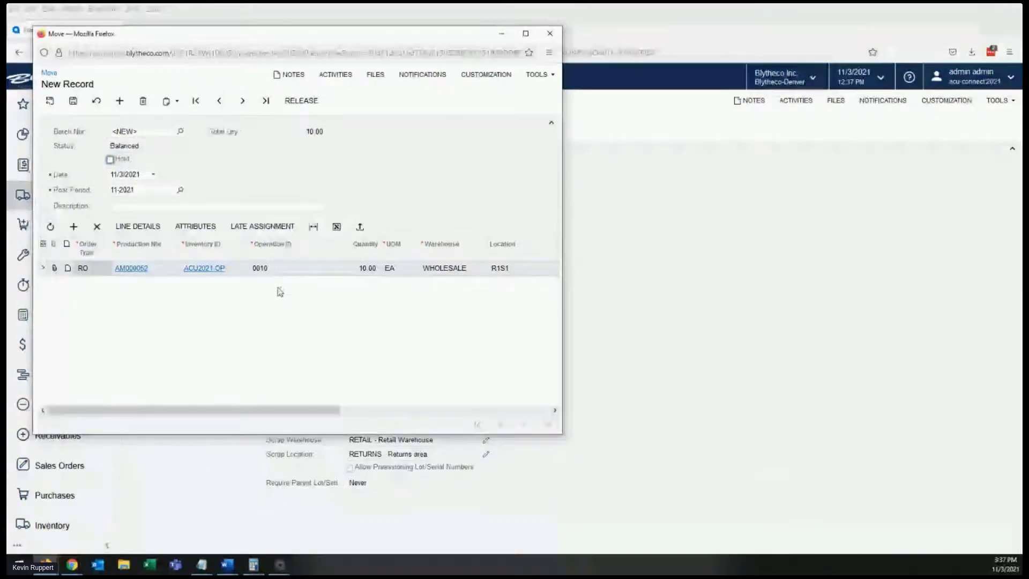
{"action": "left_click", "coordinate": [364, 268]}
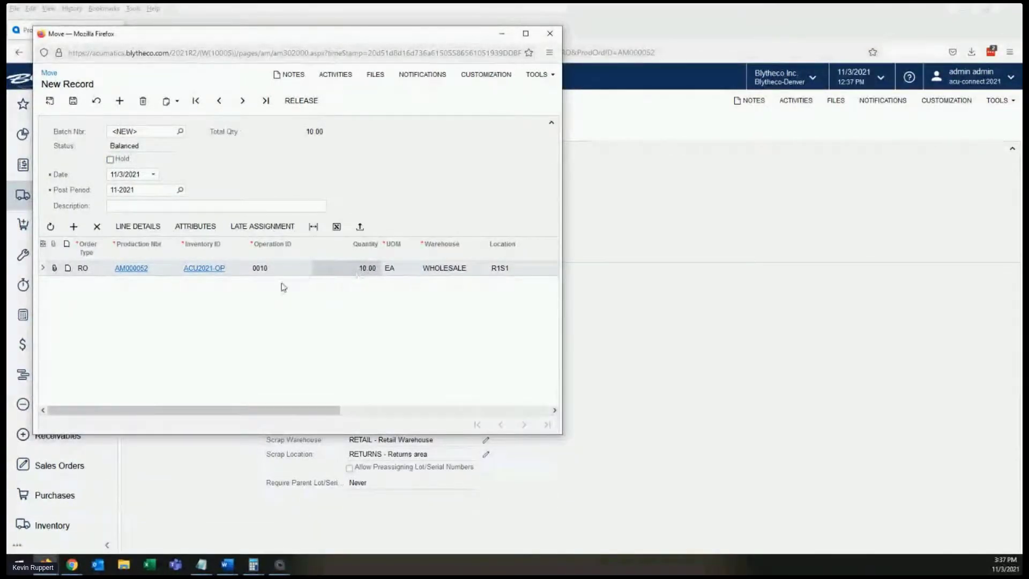
{"action": "left_click", "coordinate": [298, 101]}
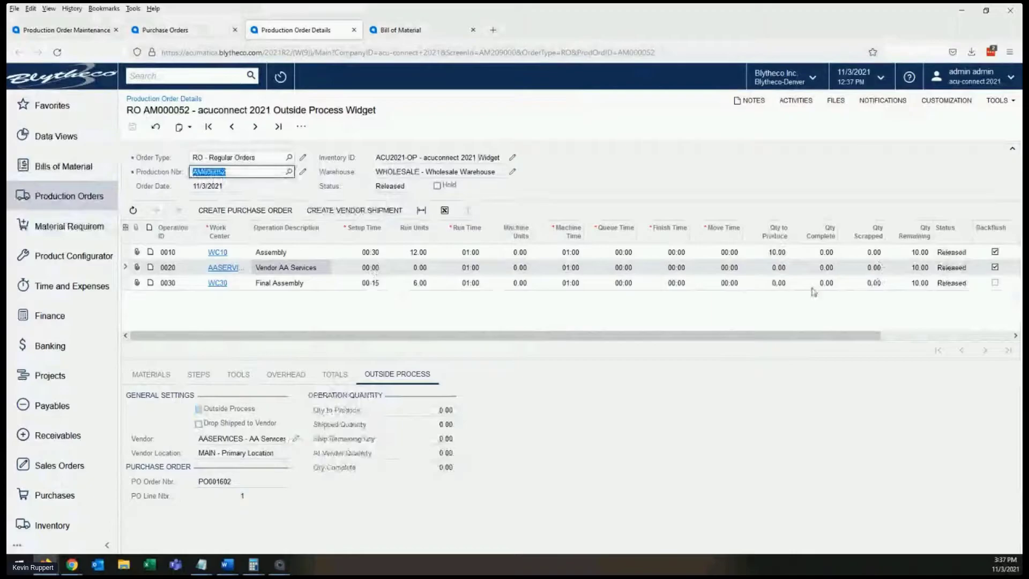
- Refresh the production order details and check operation 0020's status and outside process quantities
{"action": "left_click", "coordinate": [155, 127]}
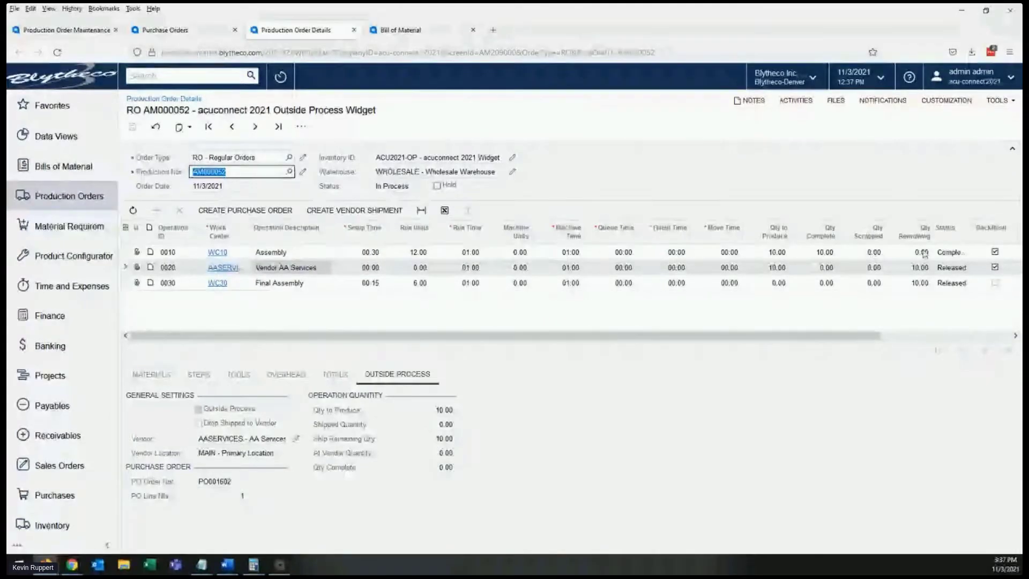
{"action": "left_click", "coordinate": [943, 268]}
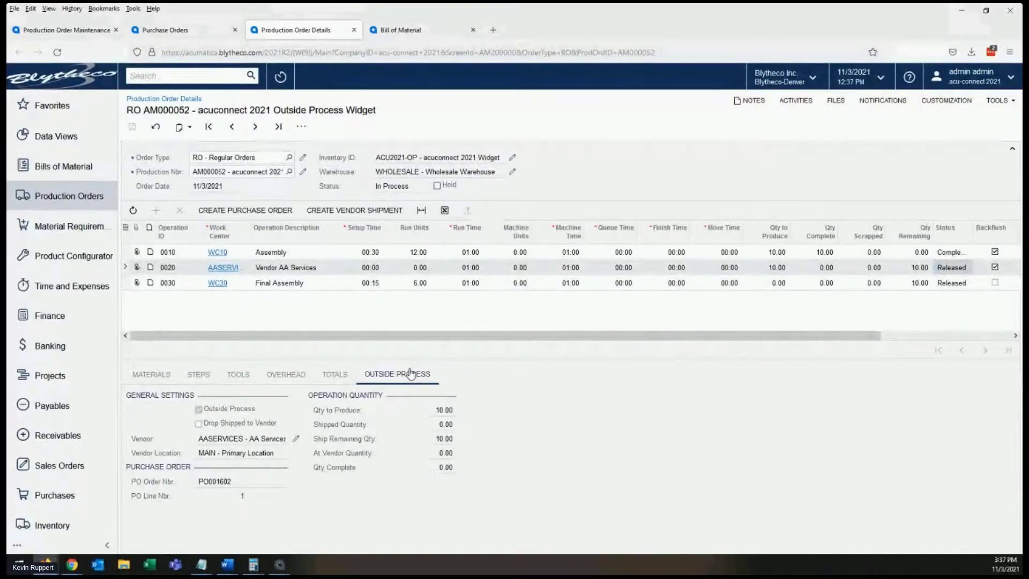
{"action": "left_click", "coordinate": [418, 437]}
- Create a vendor shipment to AA Services for 10 EA of operation 0020, remove its hold and complete it
{"action": "left_click", "coordinate": [342, 211]}
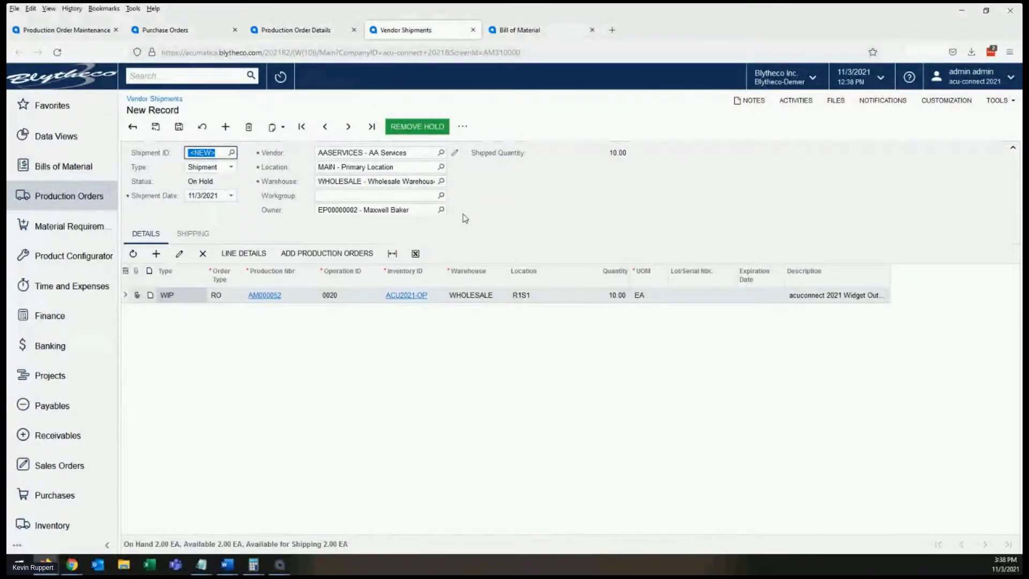
{"action": "left_click", "coordinate": [471, 133]}
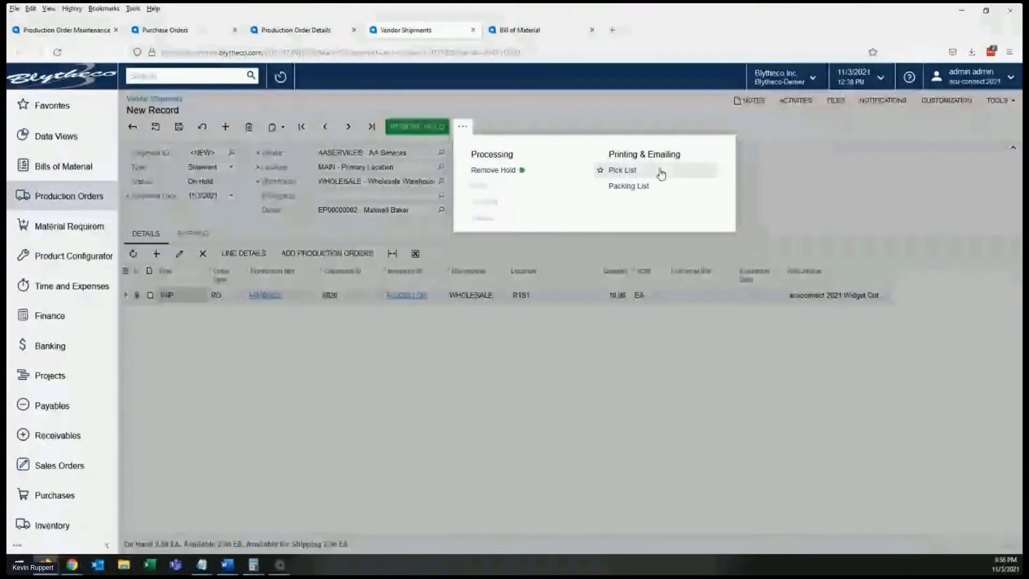
{"action": "left_click", "coordinate": [788, 191]}
{"action": "left_click", "coordinate": [432, 129]}
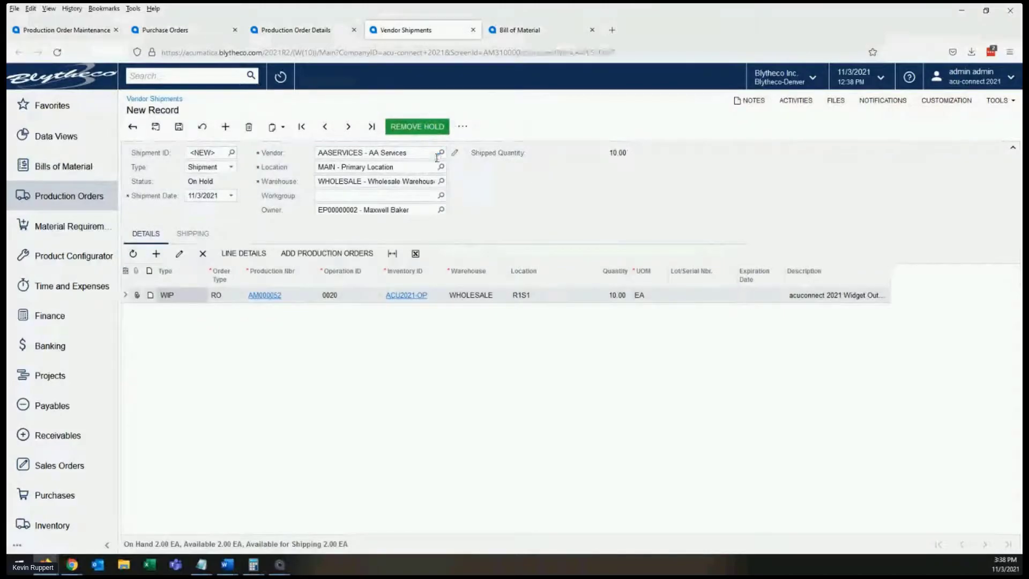
{"action": "left_click", "coordinate": [443, 131]}
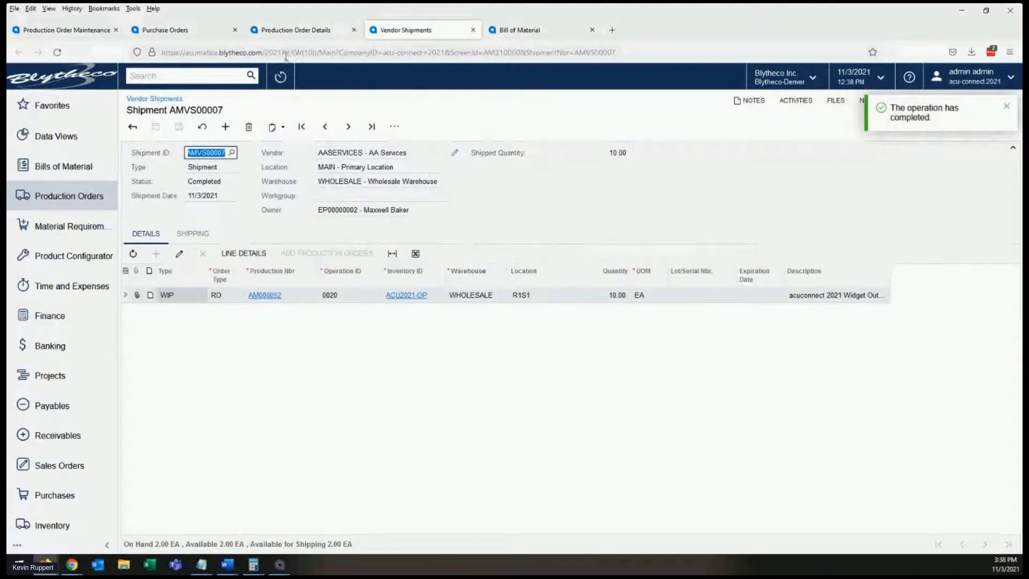
- Return to the production order details and check the quantity shipped to the vendor for operation 0020
{"action": "left_click", "coordinate": [293, 30]}
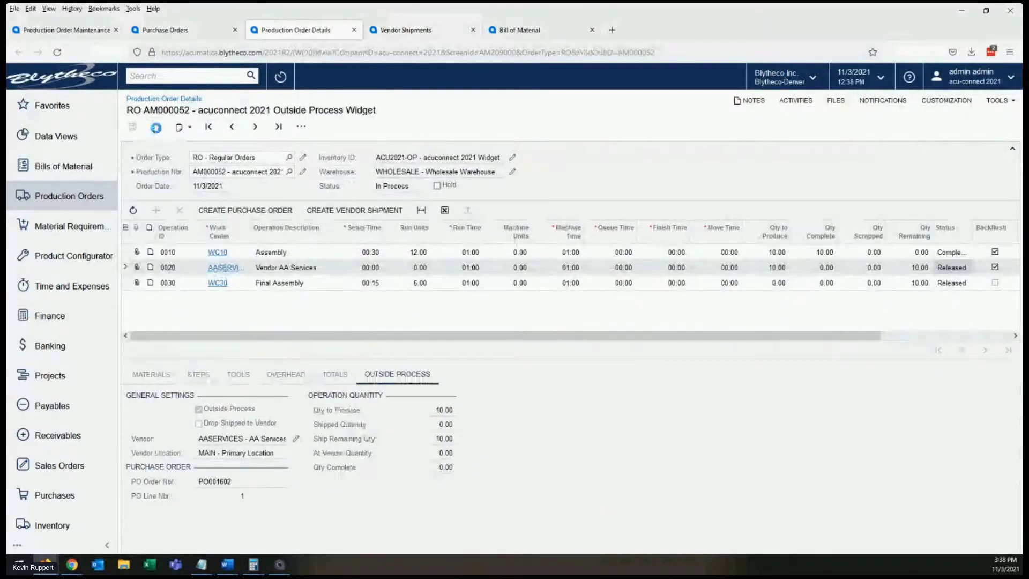
{"action": "left_click", "coordinate": [442, 423]}
{"action": "double_click", "coordinate": [431, 425]}
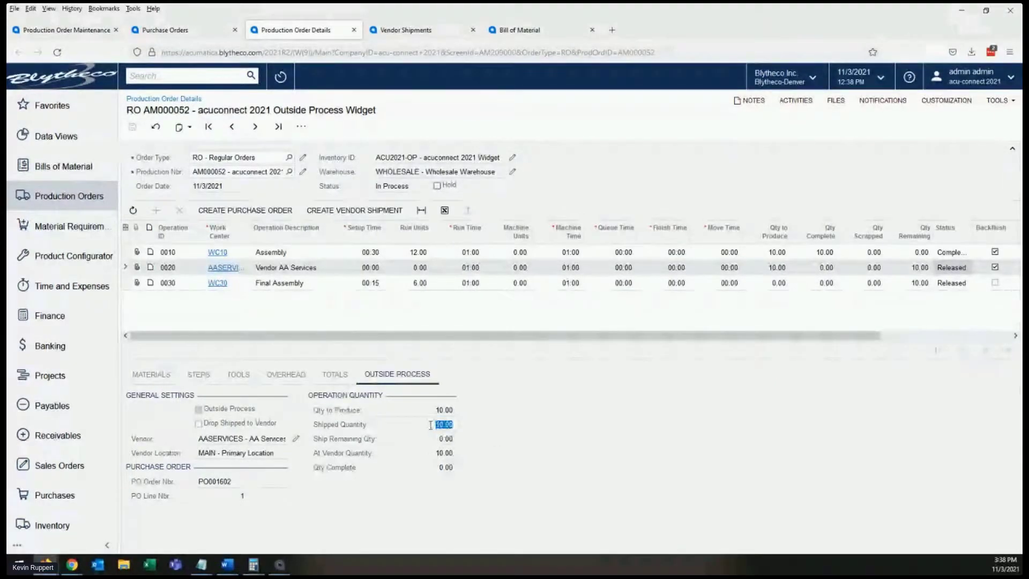
- Check operation 0020's At Vendor Quantity, and remove the hold from purchase order PO001602 for AA Services
{"action": "double_click", "coordinate": [434, 453]}
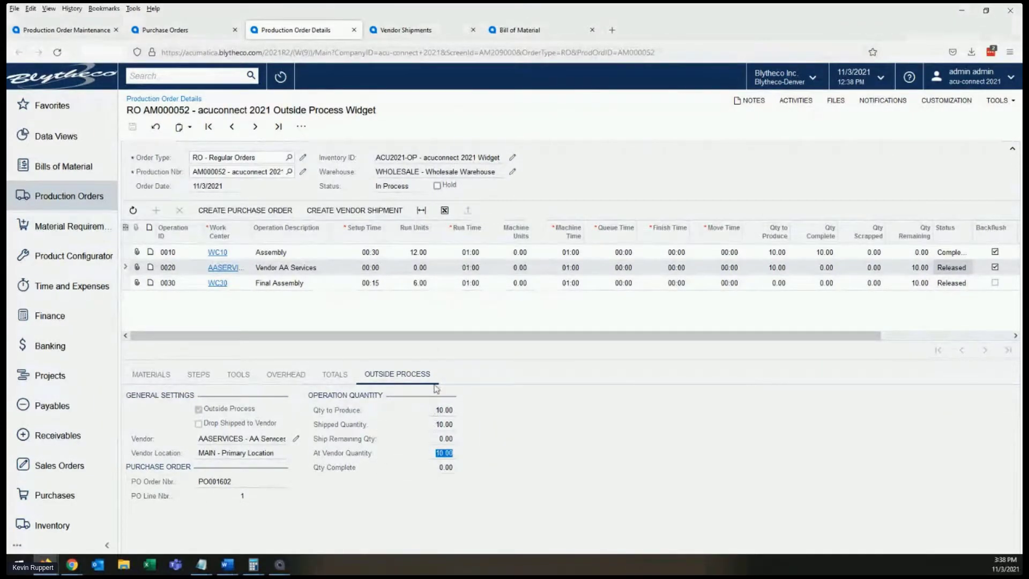
{"action": "left_click", "coordinate": [193, 35]}
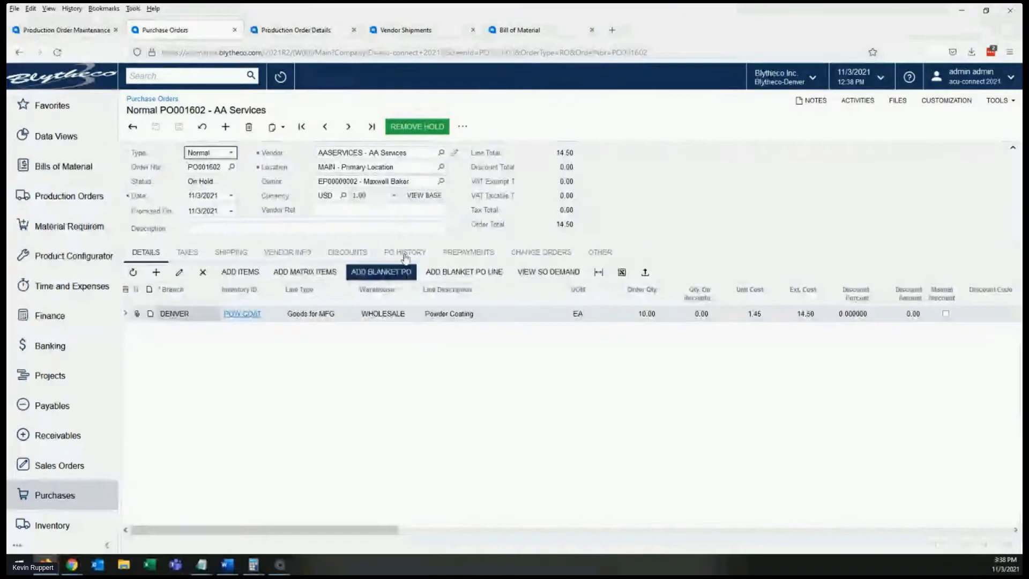
{"action": "left_click", "coordinate": [407, 128]}
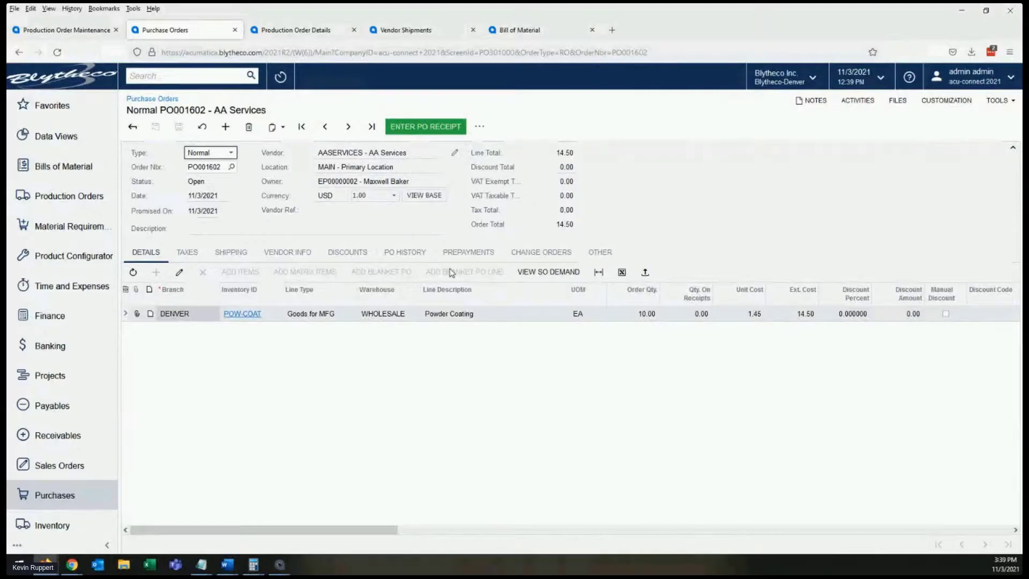
- Enter a receipt against the AA Services purchase order without creating a bill, and release it
{"action": "left_click", "coordinate": [423, 127]}
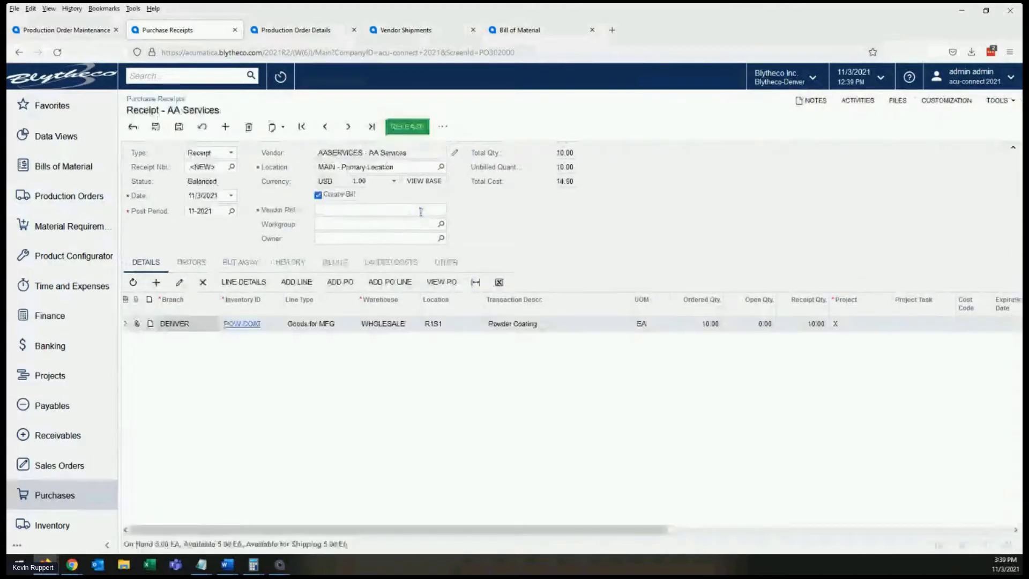
{"action": "left_click", "coordinate": [318, 195]}
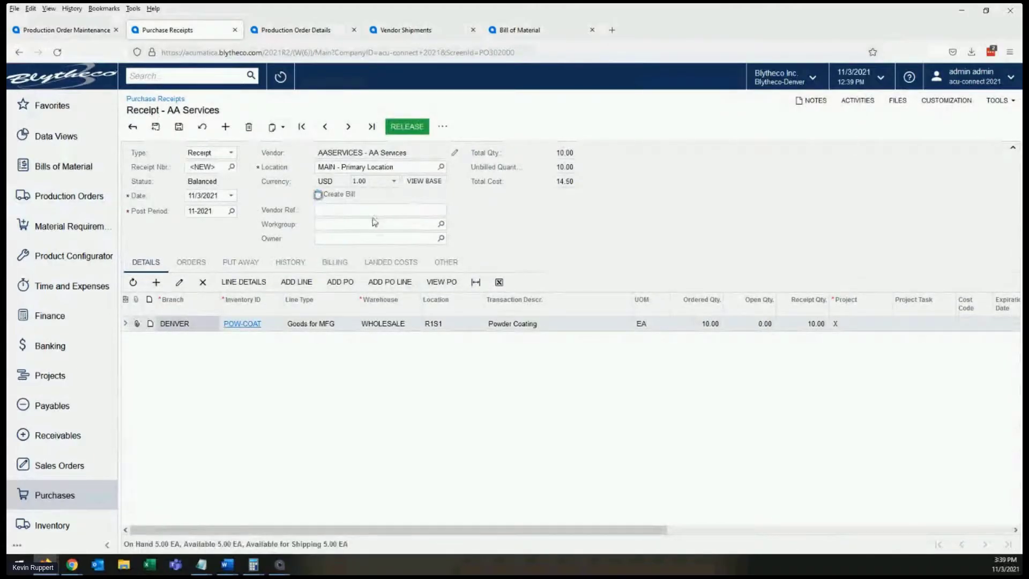
{"action": "left_click", "coordinate": [405, 127]}
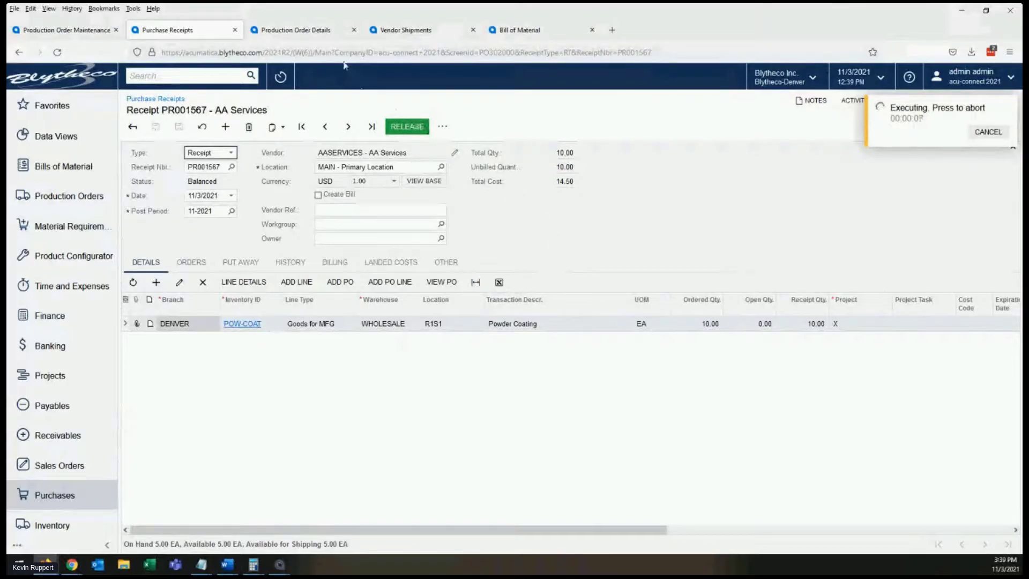
- Check operation 0020's cost totals and outside process quantities in the production order details
{"action": "left_click", "coordinate": [309, 34]}
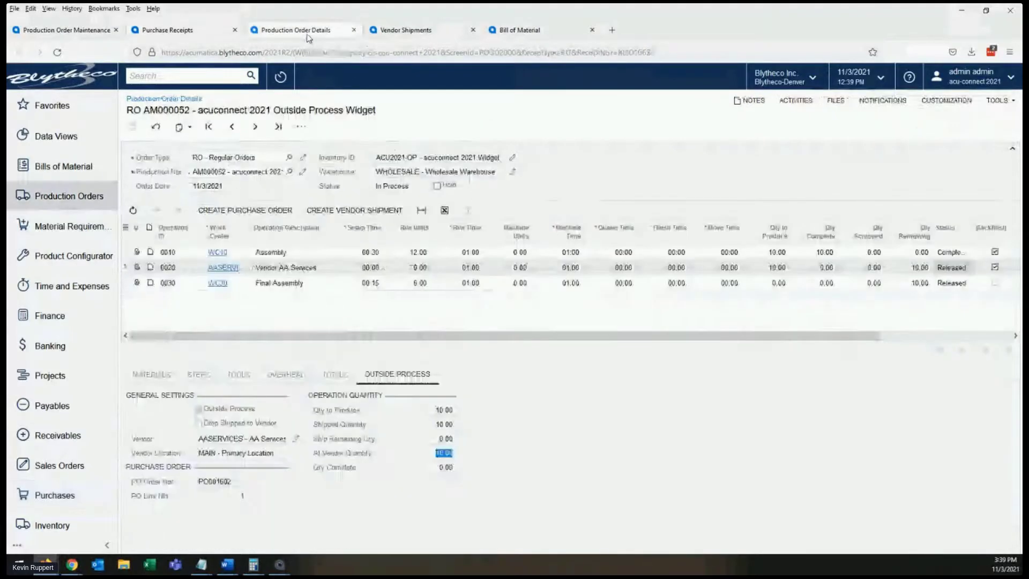
{"action": "left_click", "coordinate": [335, 374]}
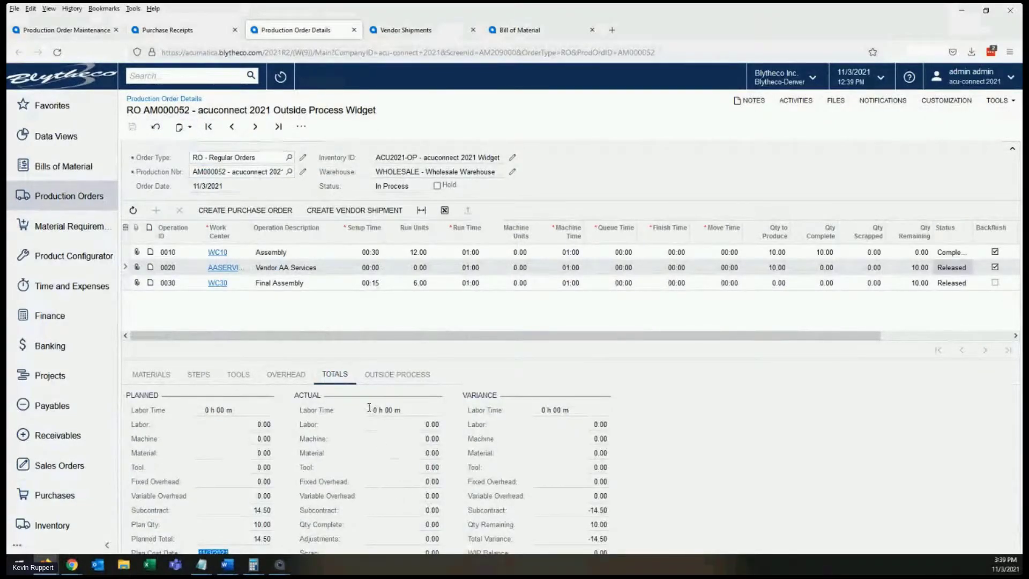
{"action": "left_click", "coordinate": [388, 375]}
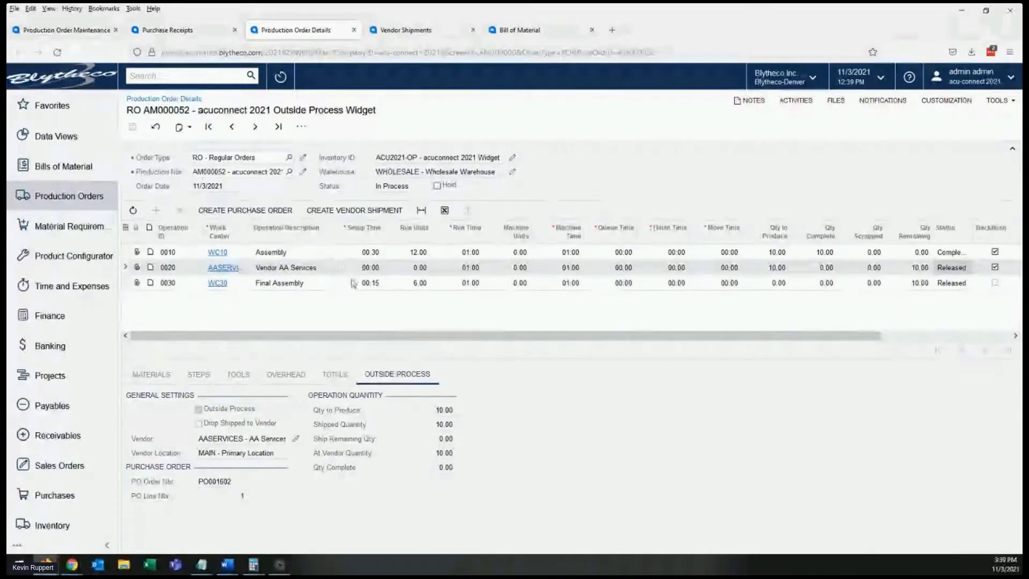
- Create a move transaction for 5 EA on operation 0020 of the production order, take it off hold and release it
{"action": "left_click", "coordinate": [65, 29]}
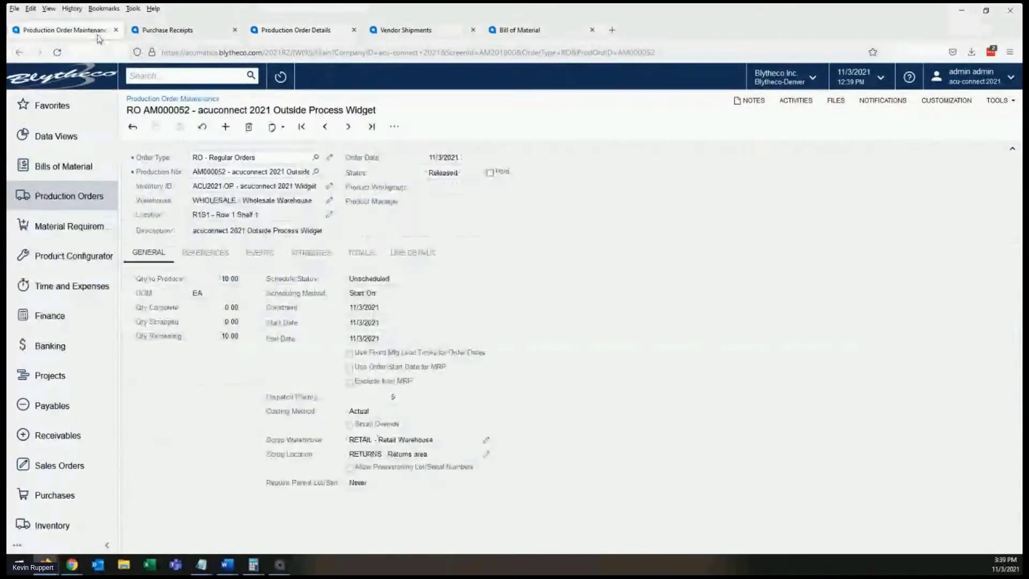
{"action": "left_click", "coordinate": [395, 127]}
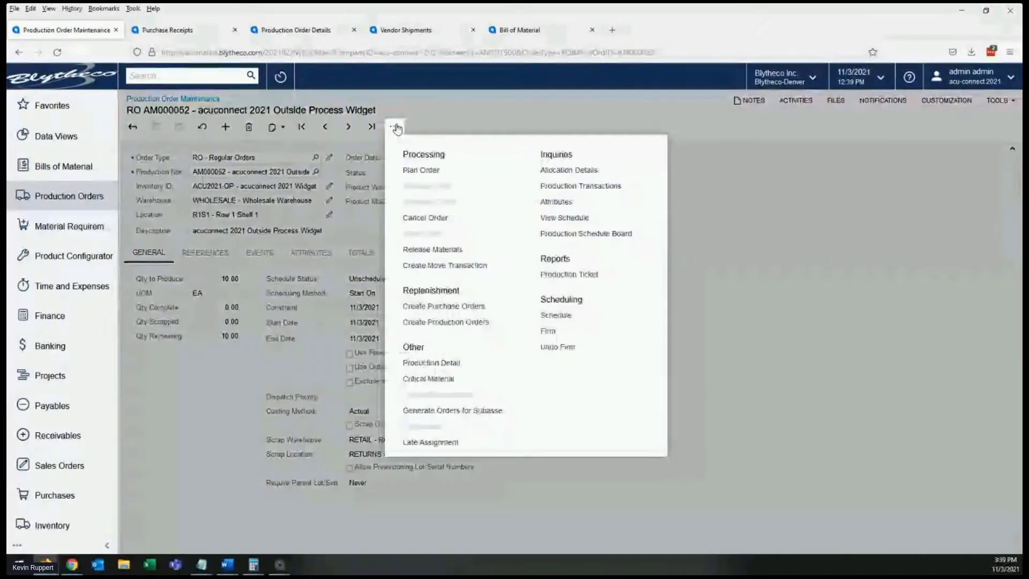
{"action": "left_click", "coordinate": [444, 265]}
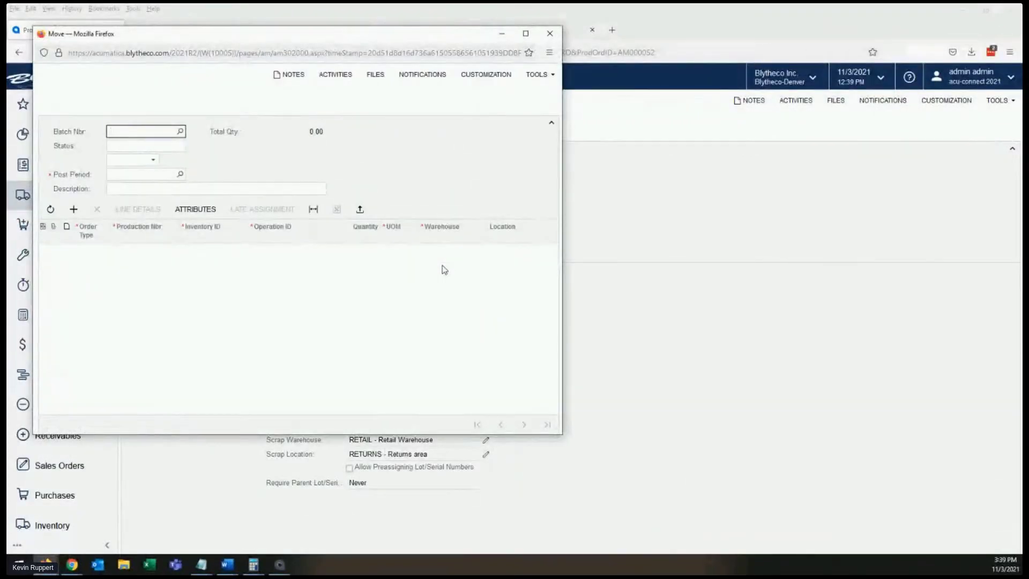
{"action": "left_click", "coordinate": [355, 268]}
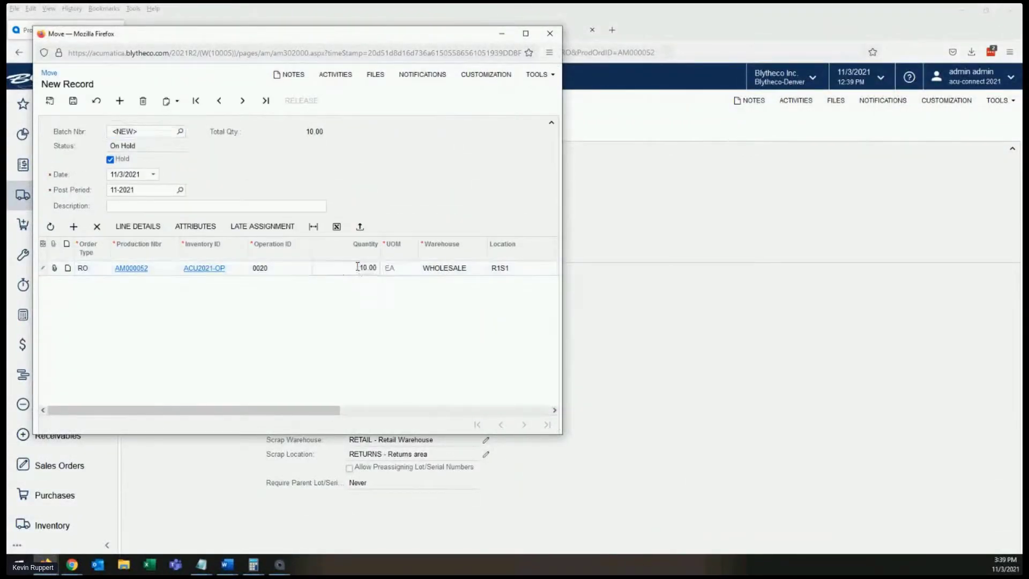
{"action": "type", "text": "5"}
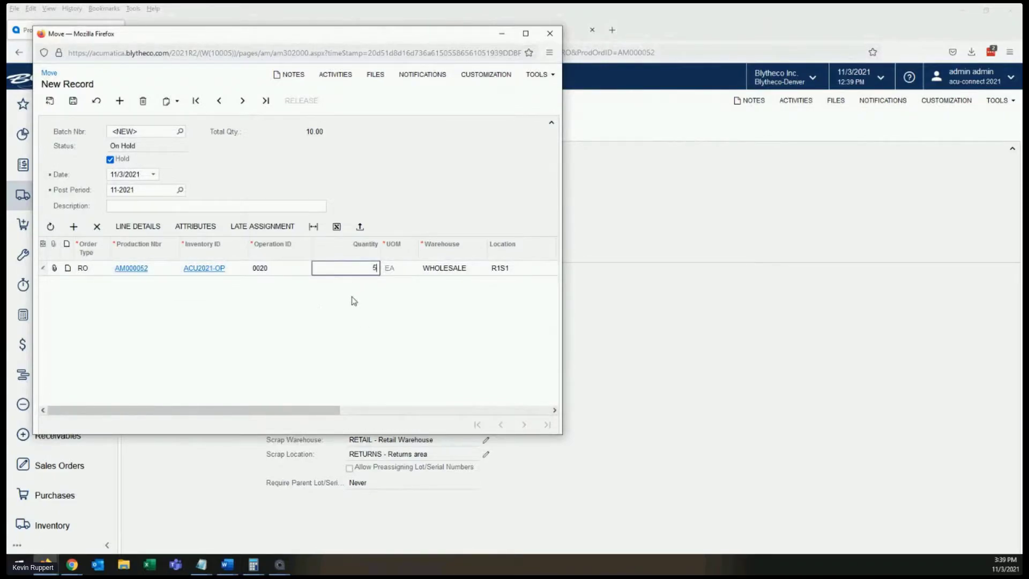
{"action": "left_click", "coordinate": [109, 160]}
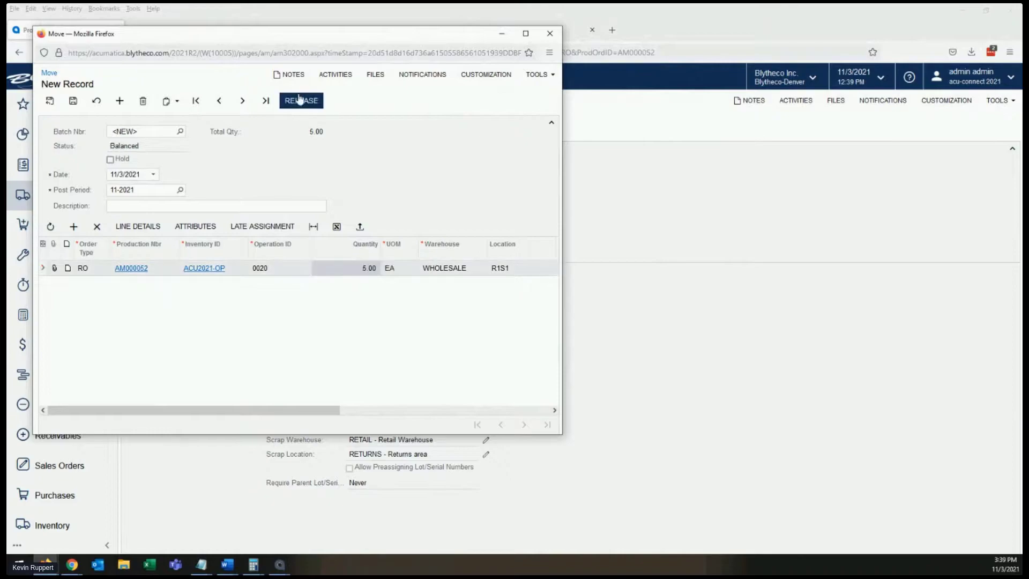
{"action": "left_click", "coordinate": [300, 101]}
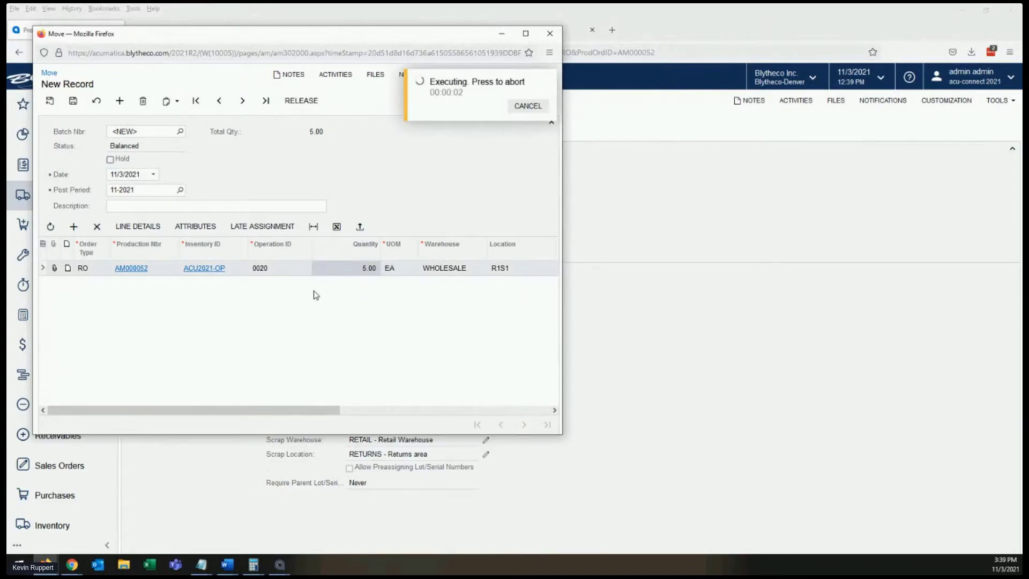
{"action": "left_click", "coordinate": [597, 223]}
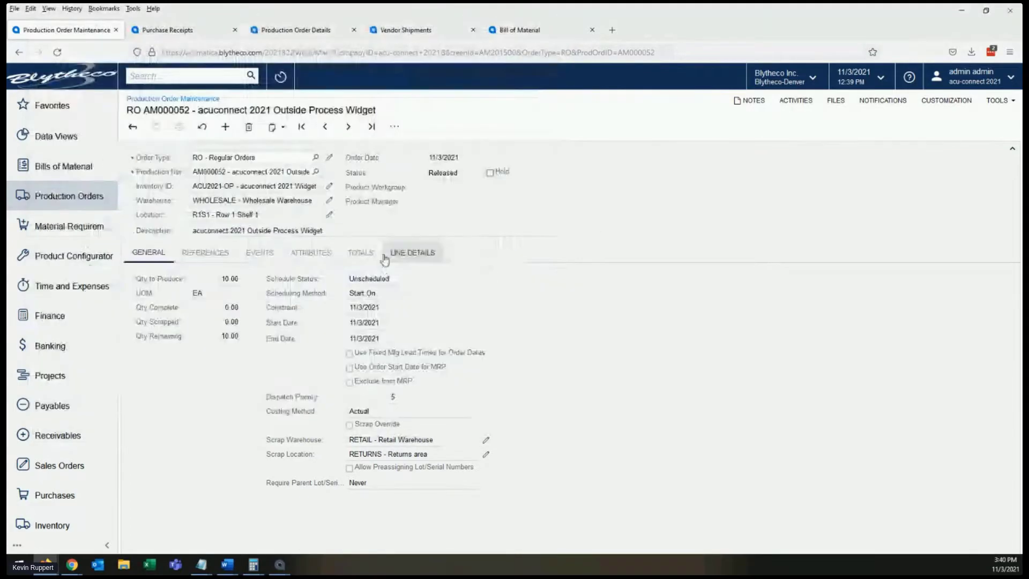
- Review operation 0020's completed, at-vendor and shipped quantities in the production order details
{"action": "left_click", "coordinate": [298, 30]}
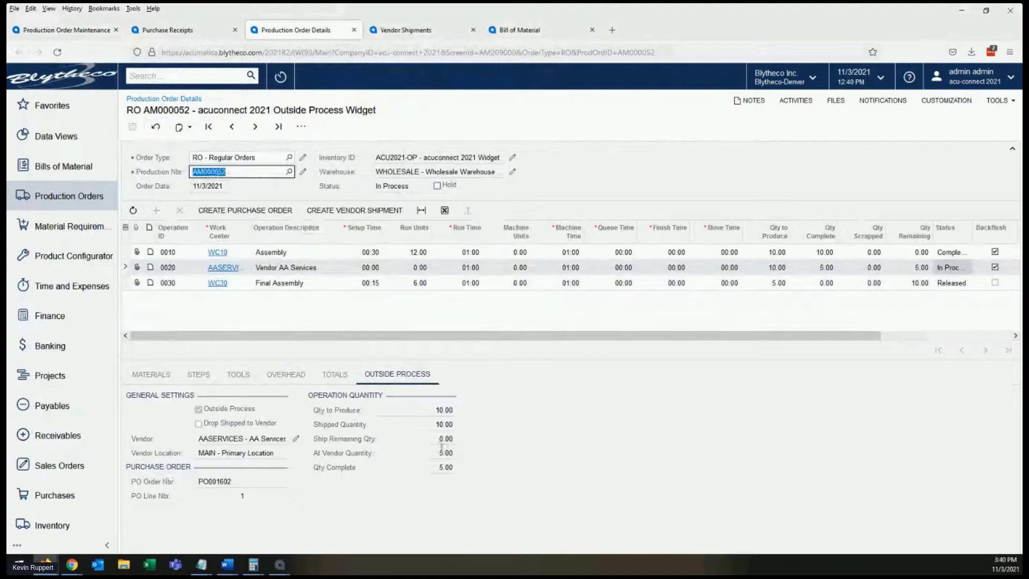
{"action": "left_click", "coordinate": [434, 470]}
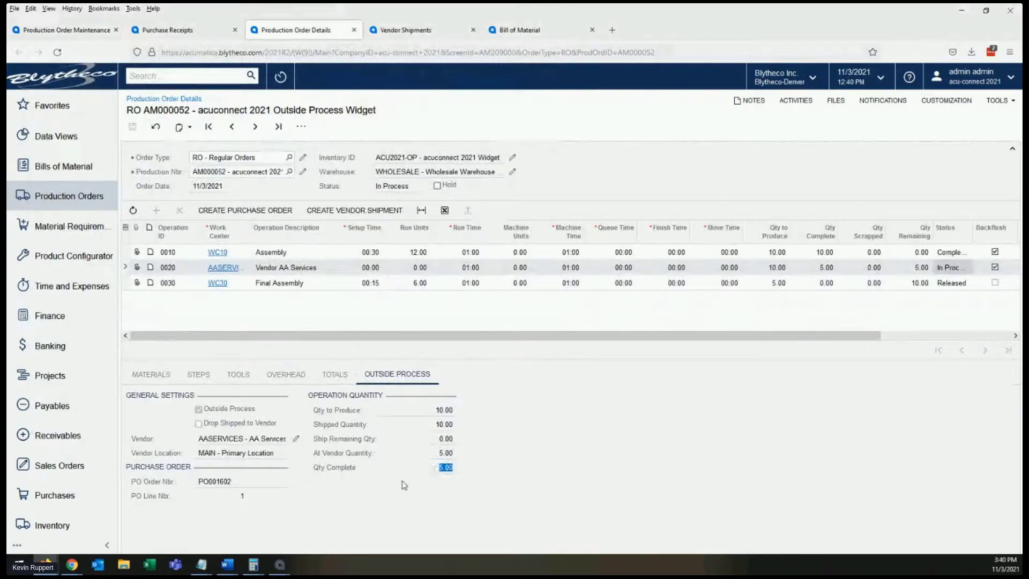
{"action": "left_click", "coordinate": [421, 454]}
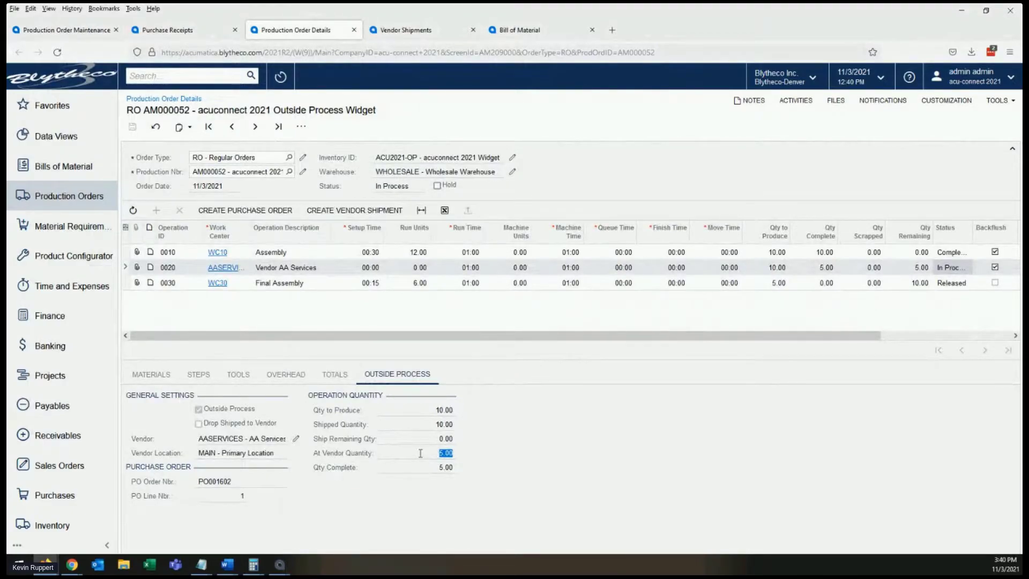
{"action": "left_click", "coordinate": [423, 471]}
{"action": "left_click", "coordinate": [435, 426]}
- Compare the planned, actual and variance subcontract costs of operation 0020, and return to its outside process information
{"action": "left_click", "coordinate": [331, 376]}
{"action": "double_click", "coordinate": [425, 504]}
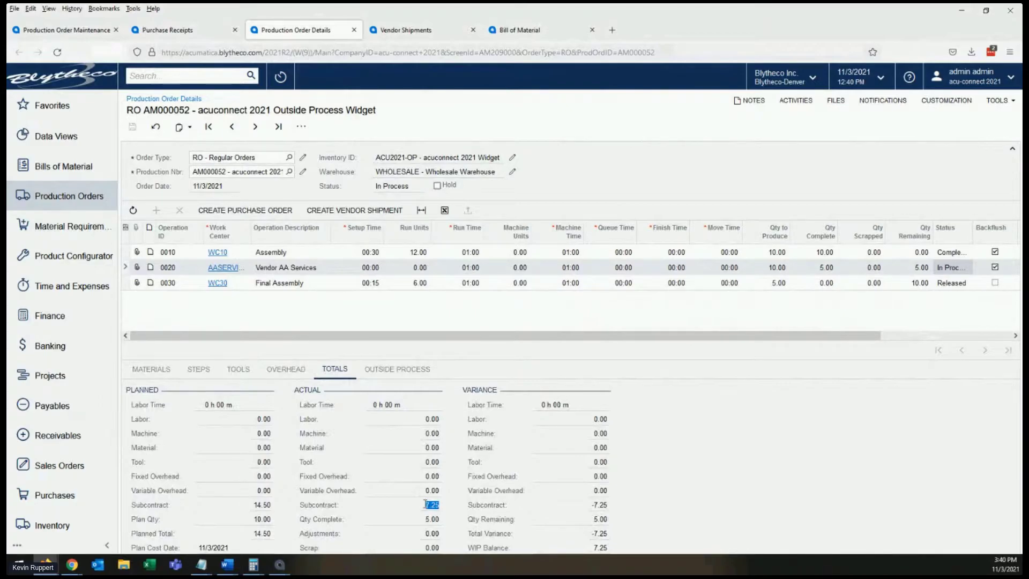
{"action": "double_click", "coordinate": [257, 505]}
{"action": "double_click", "coordinate": [421, 503]}
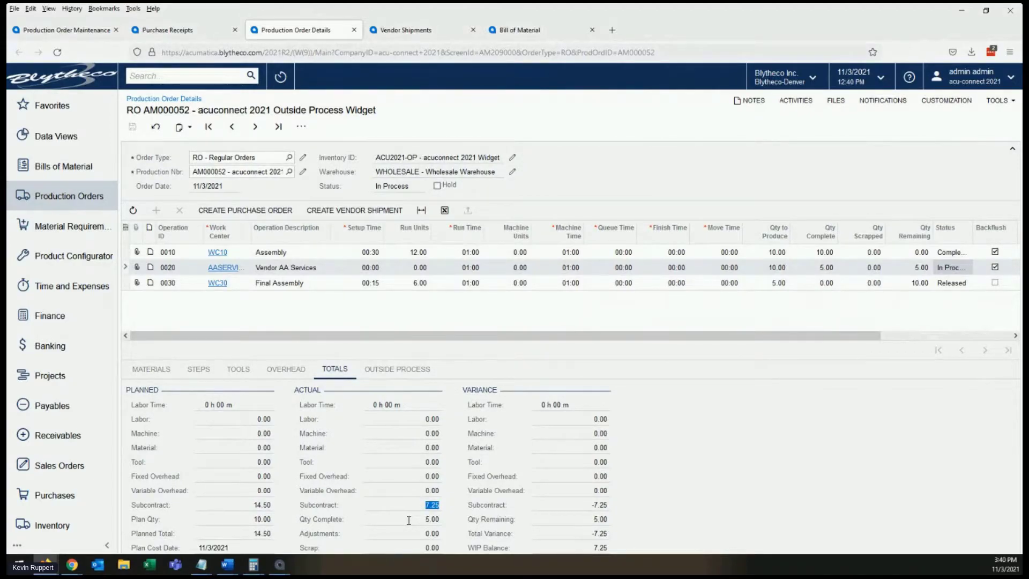
{"action": "double_click", "coordinate": [587, 505]}
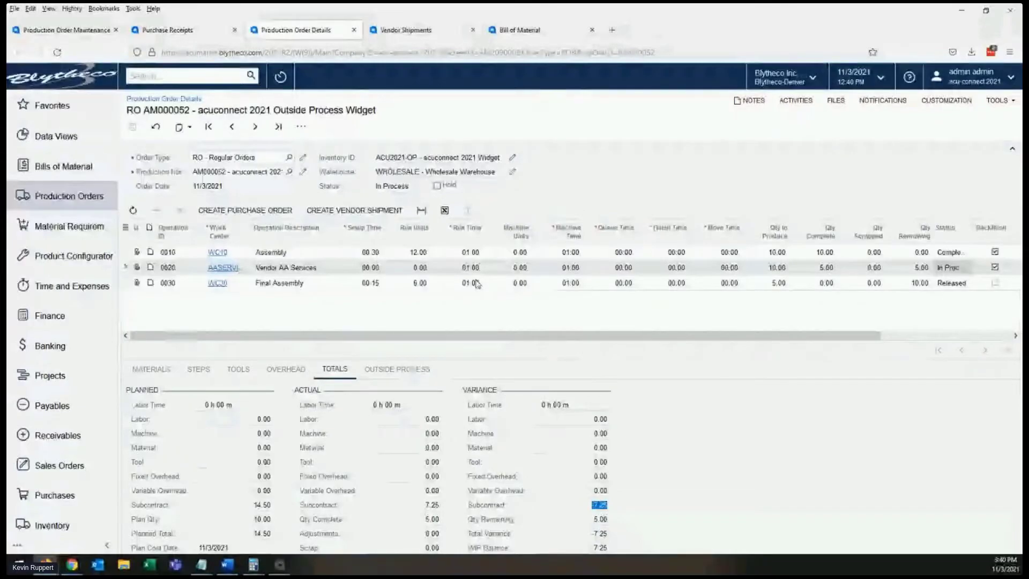
{"action": "left_click", "coordinate": [493, 273]}
{"action": "left_click", "coordinate": [400, 370]}
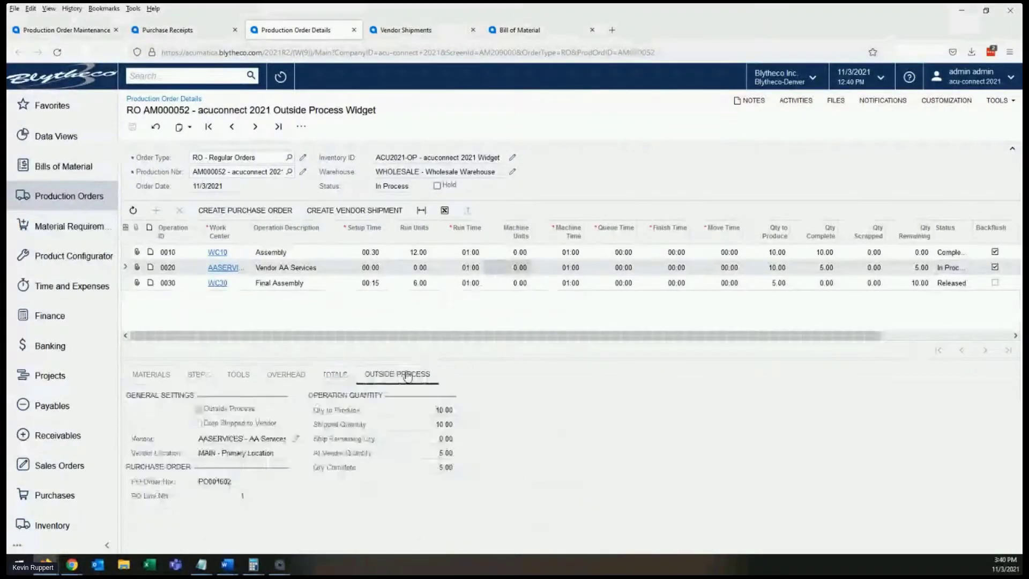
- Create and release a move transaction for the remaining quantity of operation 0020
{"action": "left_click", "coordinate": [97, 30]}
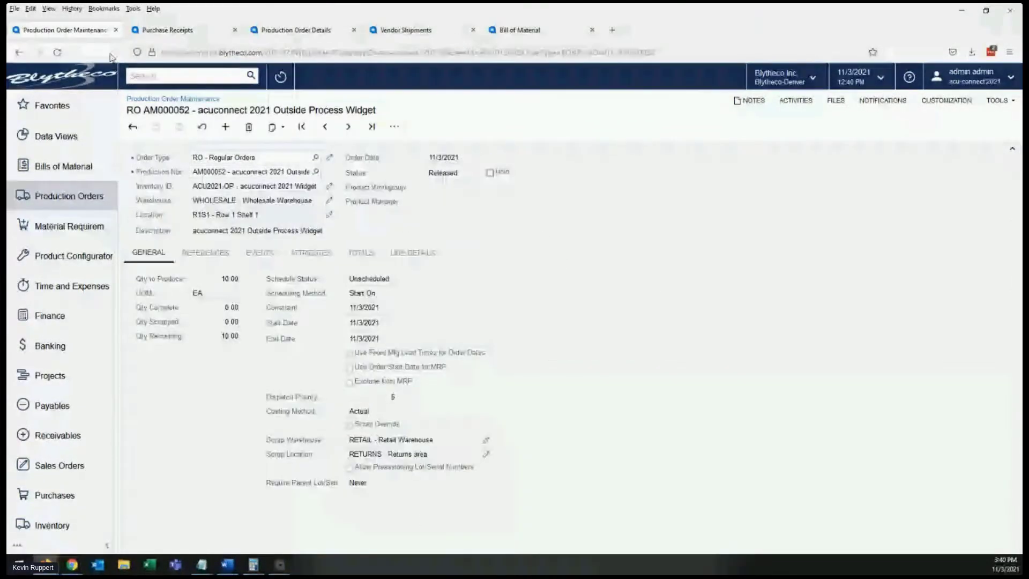
{"action": "left_click", "coordinate": [395, 127]}
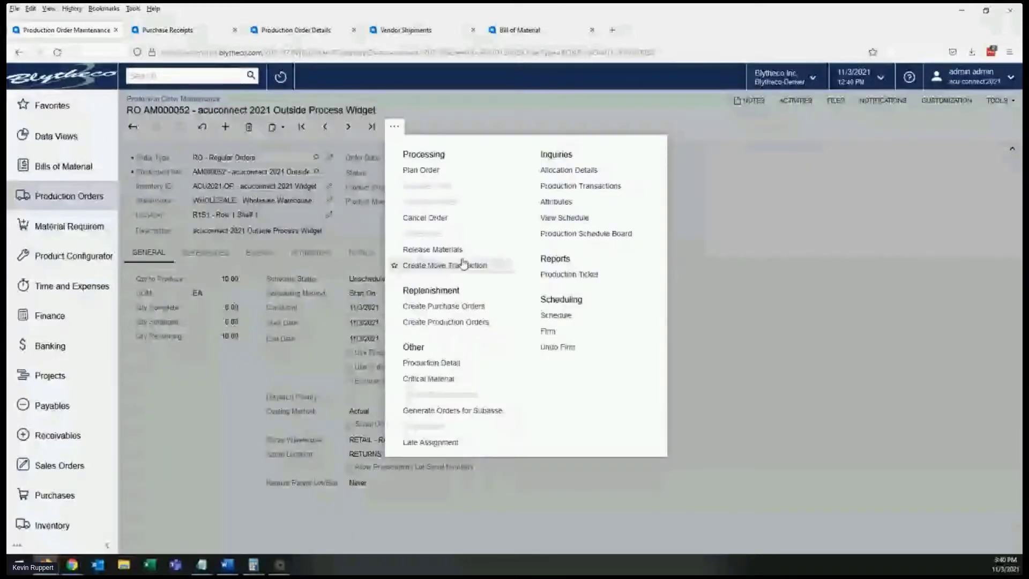
{"action": "left_click", "coordinate": [464, 264]}
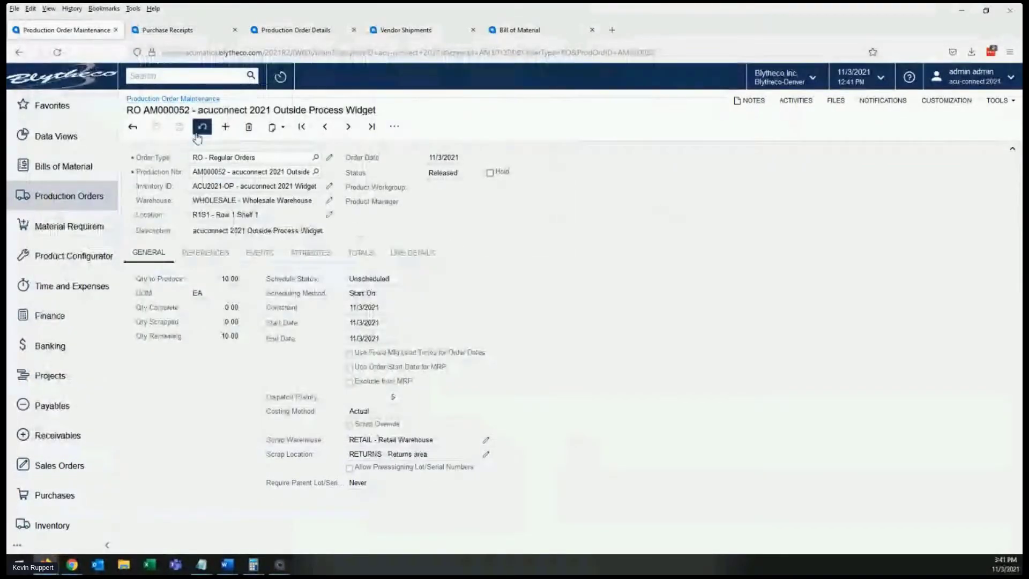
- Refresh the production order details, check operation 0020's shipped and completed quantities and status, and select the Final Assembly operation
{"action": "left_click", "coordinate": [271, 32]}
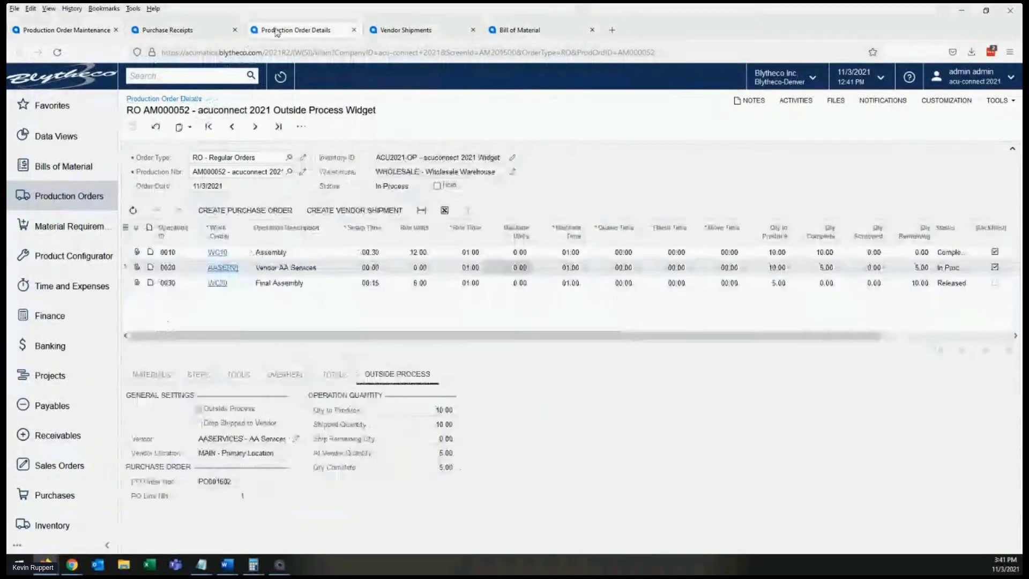
{"action": "left_click", "coordinate": [156, 127]}
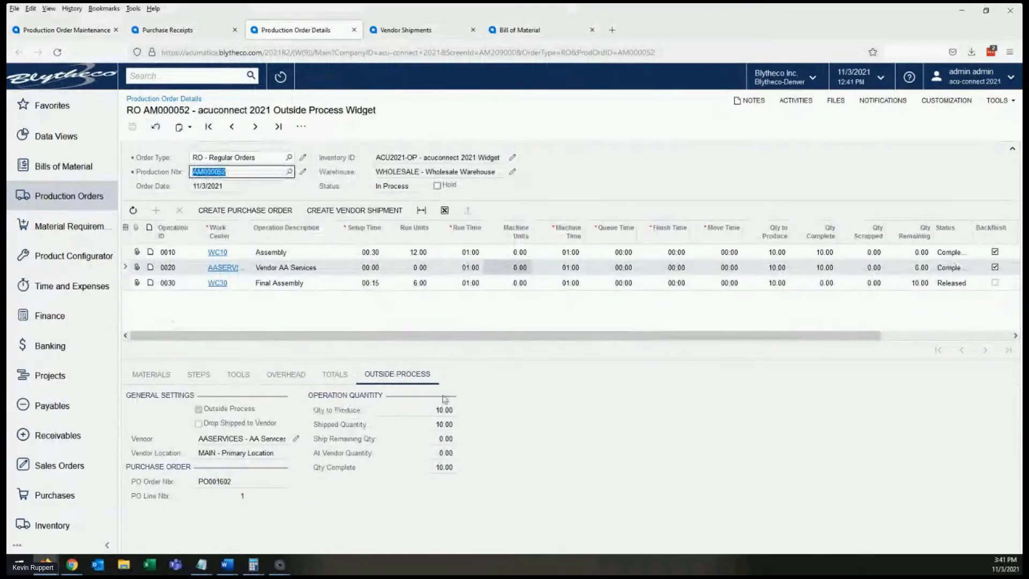
{"action": "left_click", "coordinate": [444, 424]}
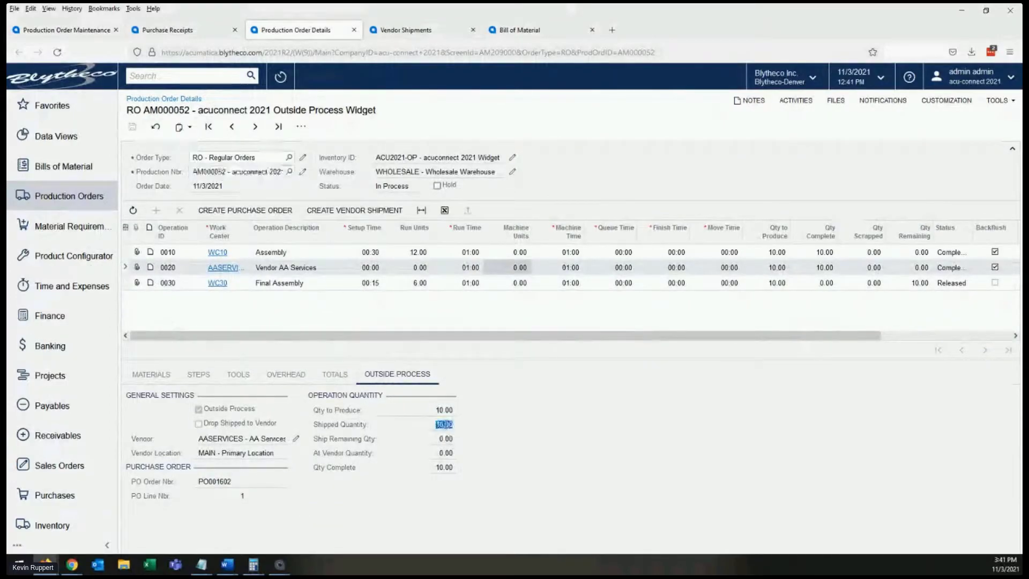
{"action": "left_click", "coordinate": [446, 469]}
{"action": "left_click", "coordinate": [953, 267]}
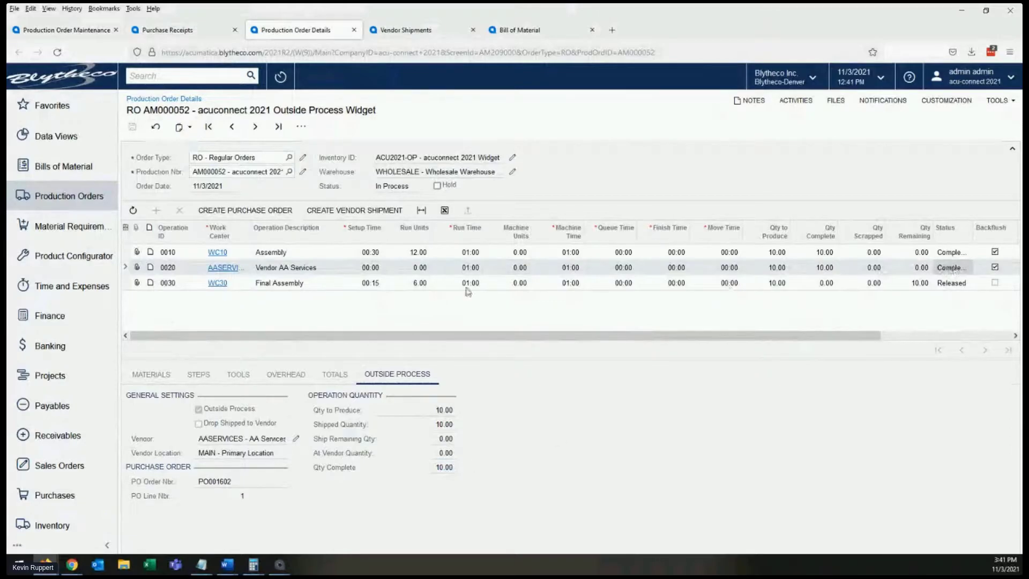
{"action": "left_click", "coordinate": [308, 285]}
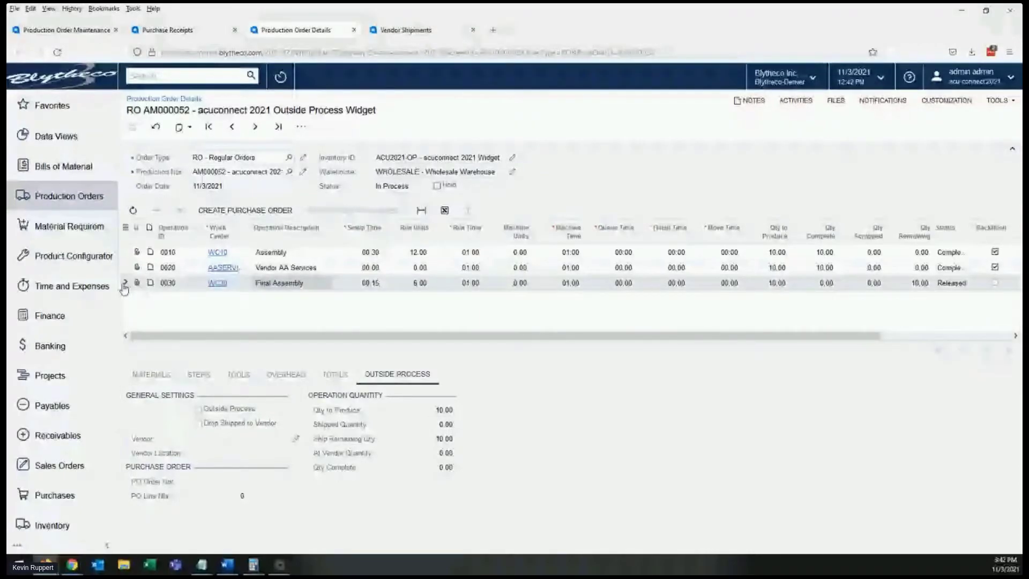
- Open the acuConnect 2021 Custom Baseball Bat configuration in Configuration Maintenance and review its features, options, attributes and rules
{"action": "left_click", "coordinate": [73, 255]}
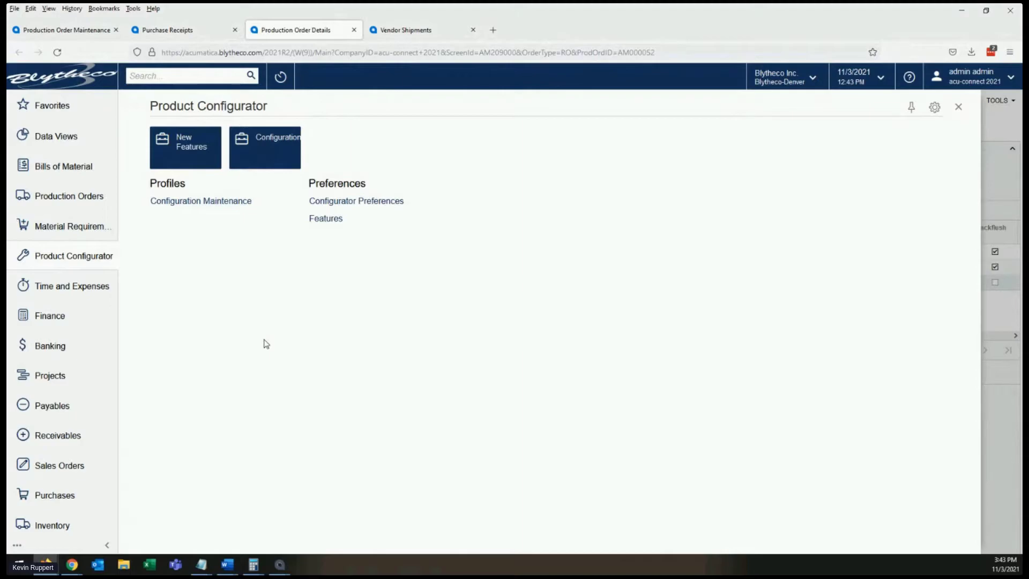
{"action": "left_click", "coordinate": [212, 201]}
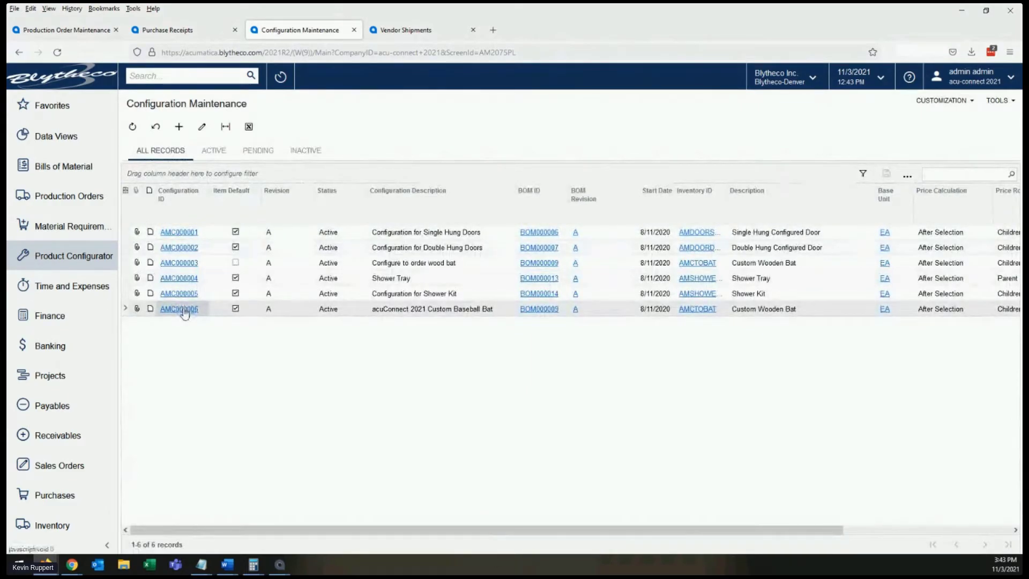
{"action": "left_click", "coordinate": [185, 309]}
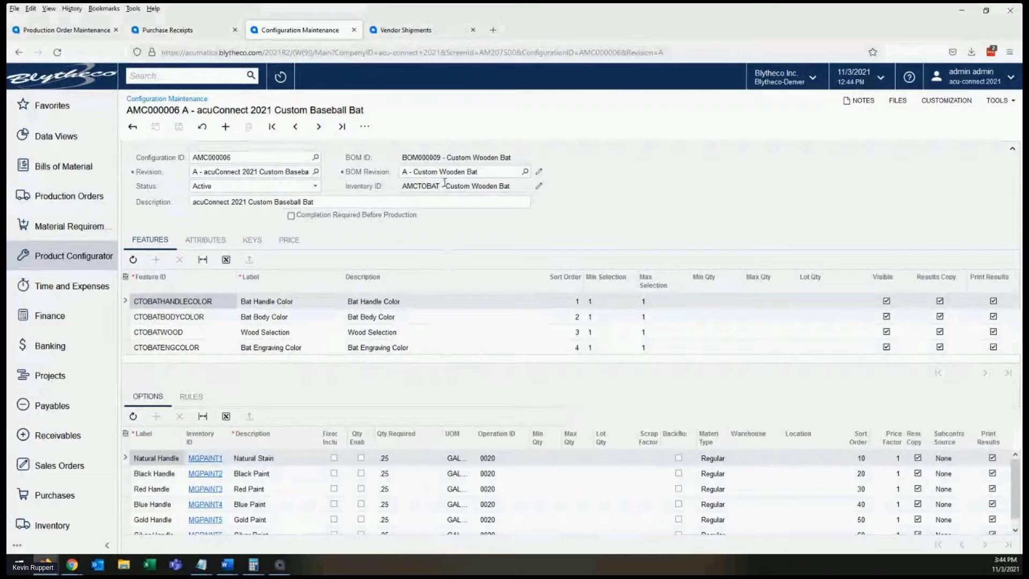
{"action": "left_click", "coordinate": [185, 241]}
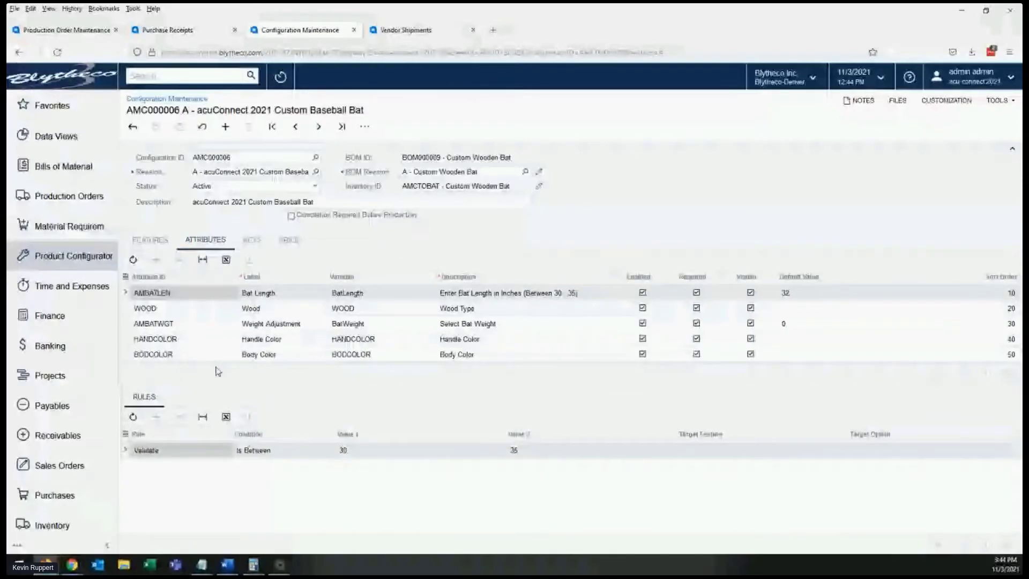
- Open the Atlanta Braves quote from the sales orders list and launch configuration entry for its Custom Wooden Bat line
{"action": "left_click", "coordinate": [60, 467]}
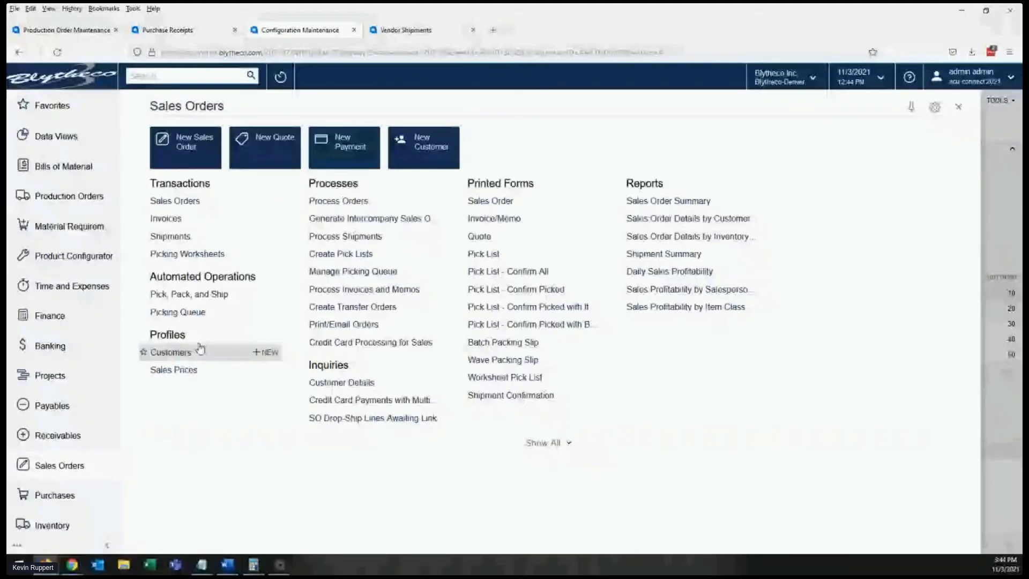
{"action": "left_click", "coordinate": [187, 202]}
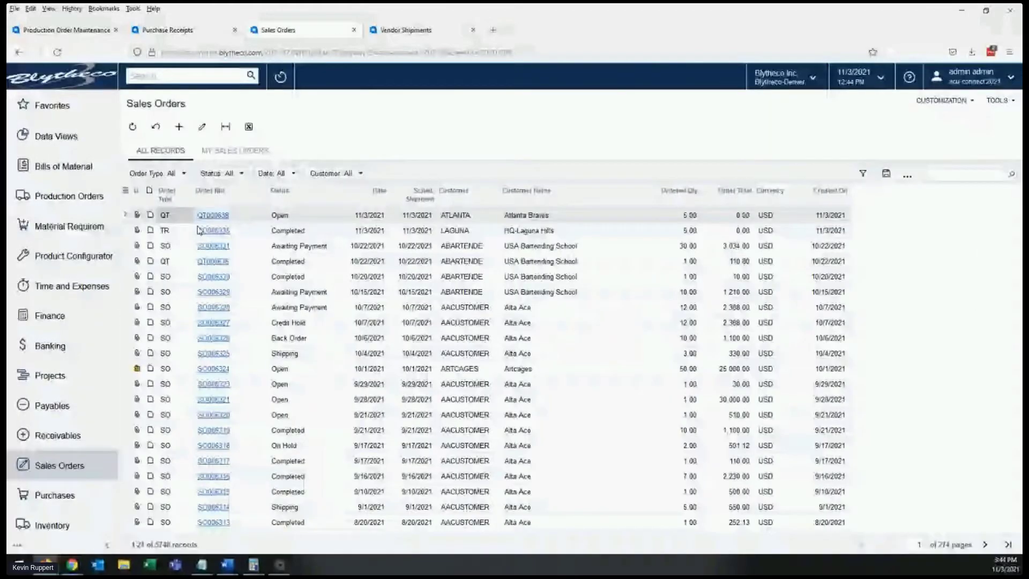
{"action": "left_click", "coordinate": [210, 215]}
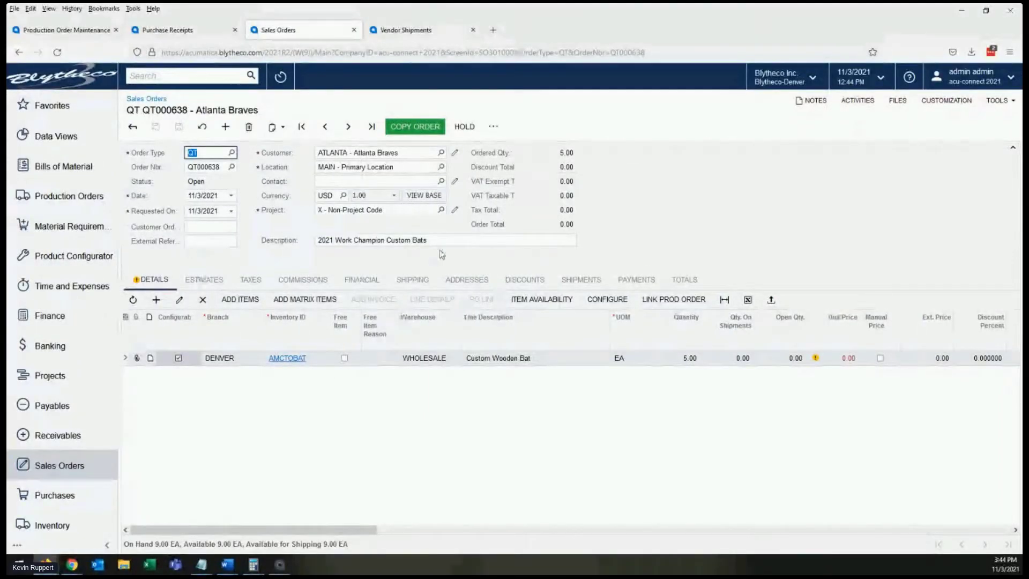
{"action": "left_click", "coordinate": [610, 300]}
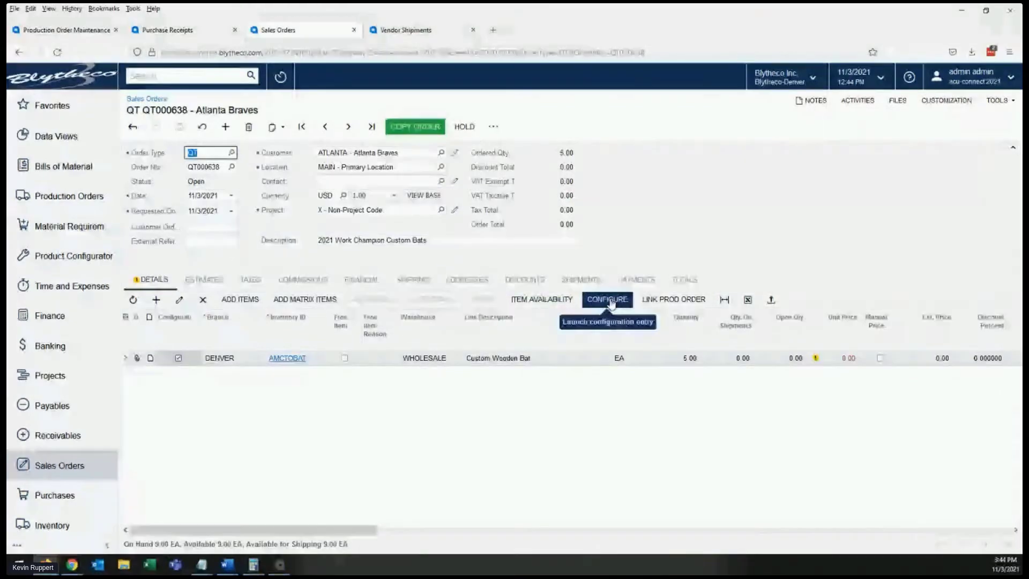
{"action": "left_click", "coordinate": [611, 303]}
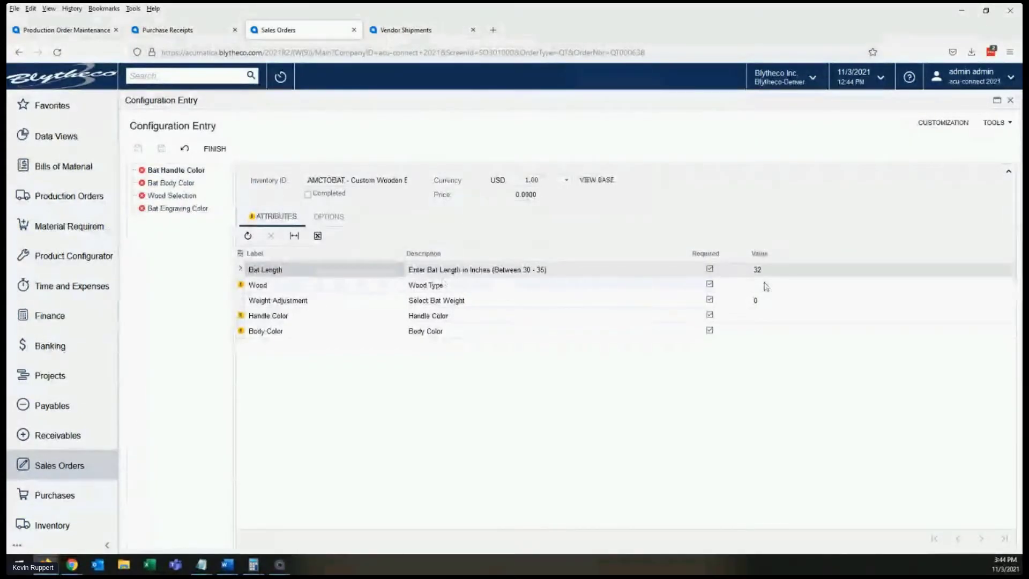
- Test the Bat Length limits with a value of 38, and set the length back to 32
{"action": "left_click", "coordinate": [779, 270]}
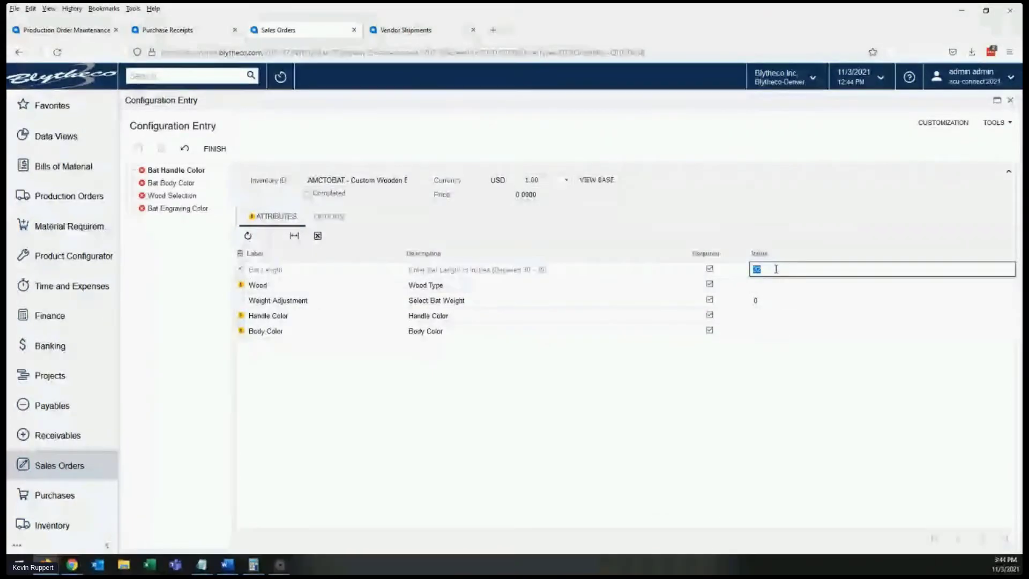
{"action": "type", "text": "38"}
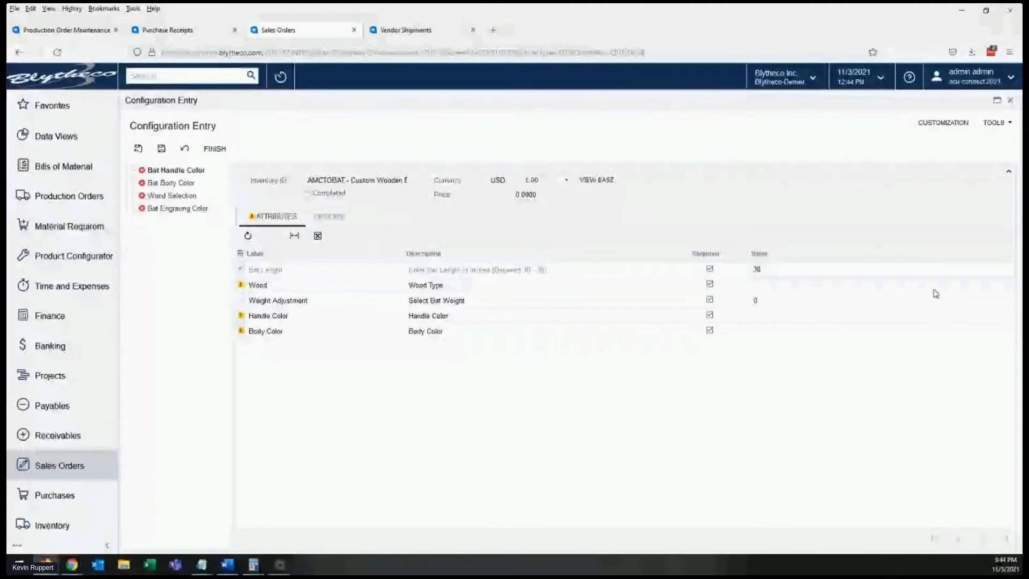
{"action": "key", "text": "Tab"}
{"action": "mouse_move", "coordinate": [242, 273]}
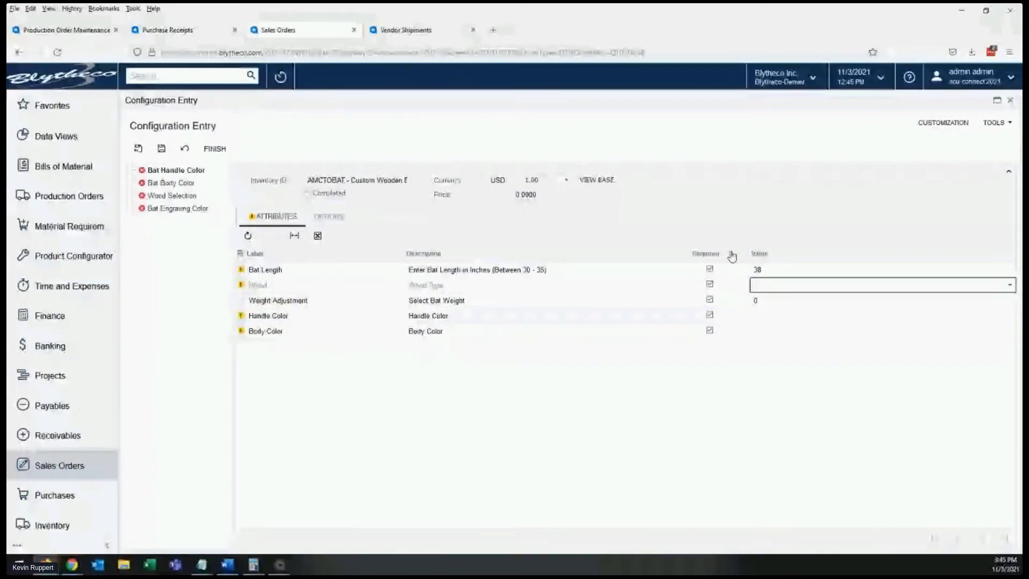
{"action": "left_click", "coordinate": [774, 268]}
{"action": "type", "text": "32"}
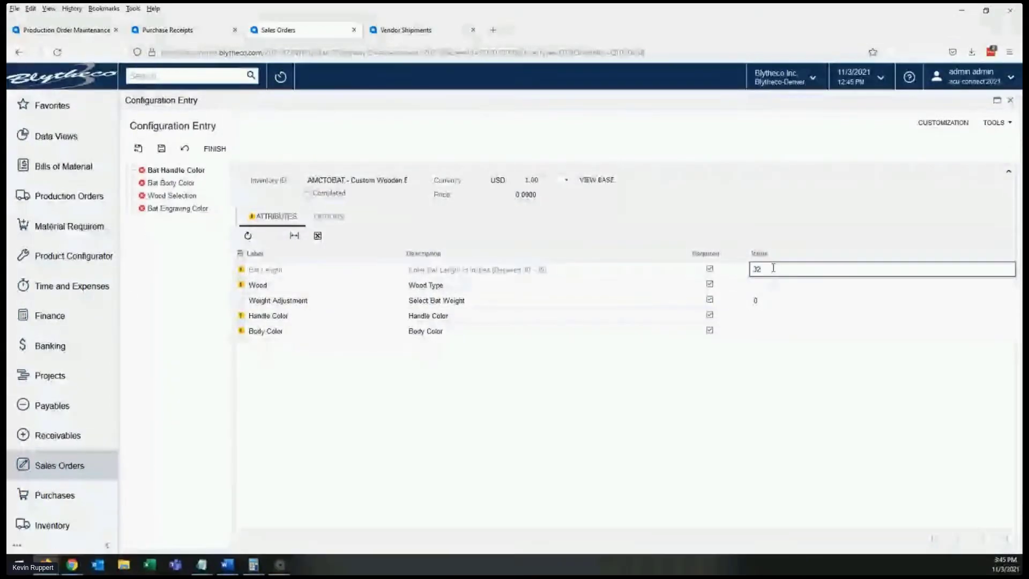
- Set the bat's wood type to Ash Wood, handle color to Natural and body color to Red
{"action": "left_click", "coordinate": [758, 286]}
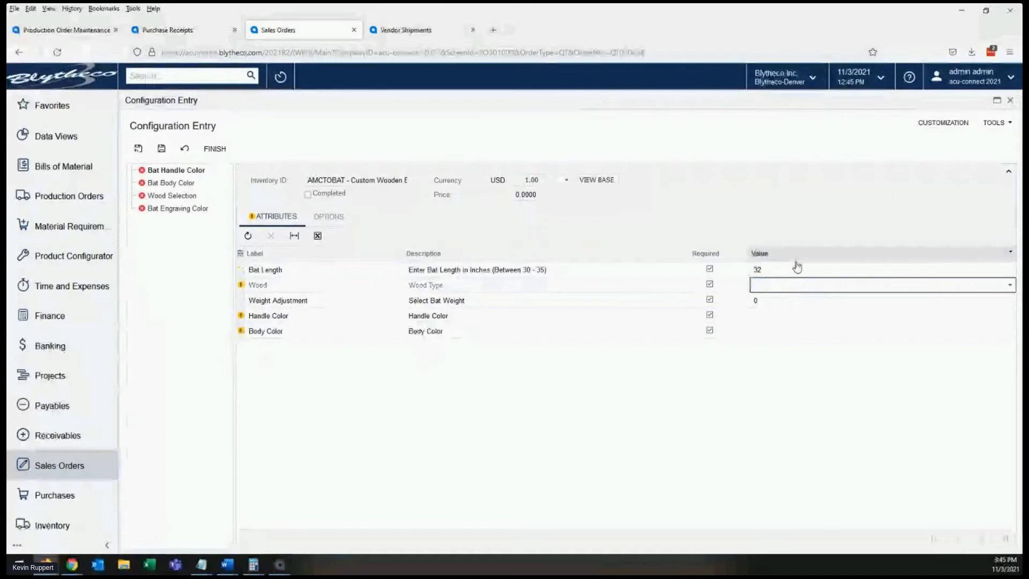
{"action": "left_click", "coordinate": [781, 288]}
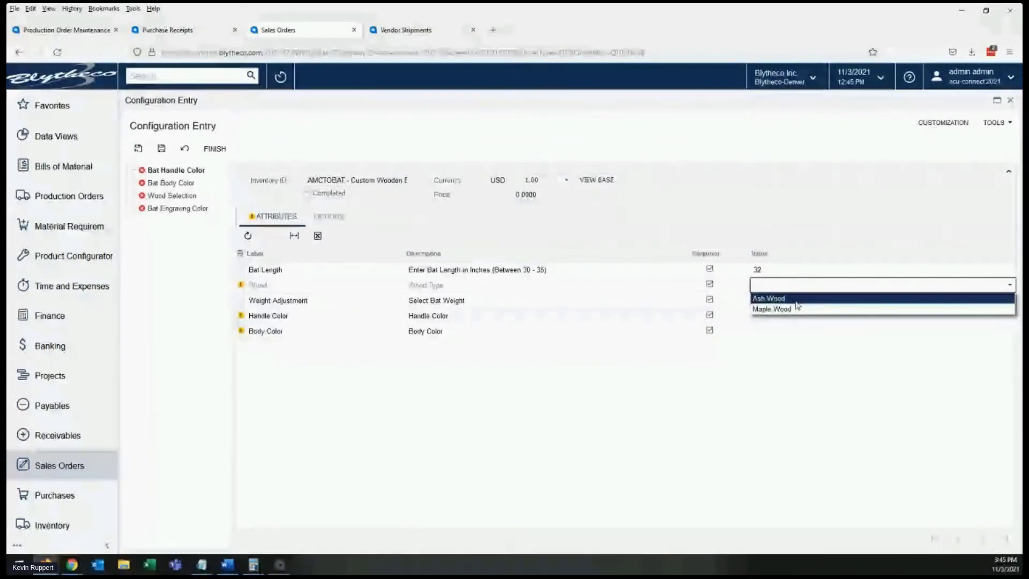
{"action": "left_click", "coordinate": [797, 304]}
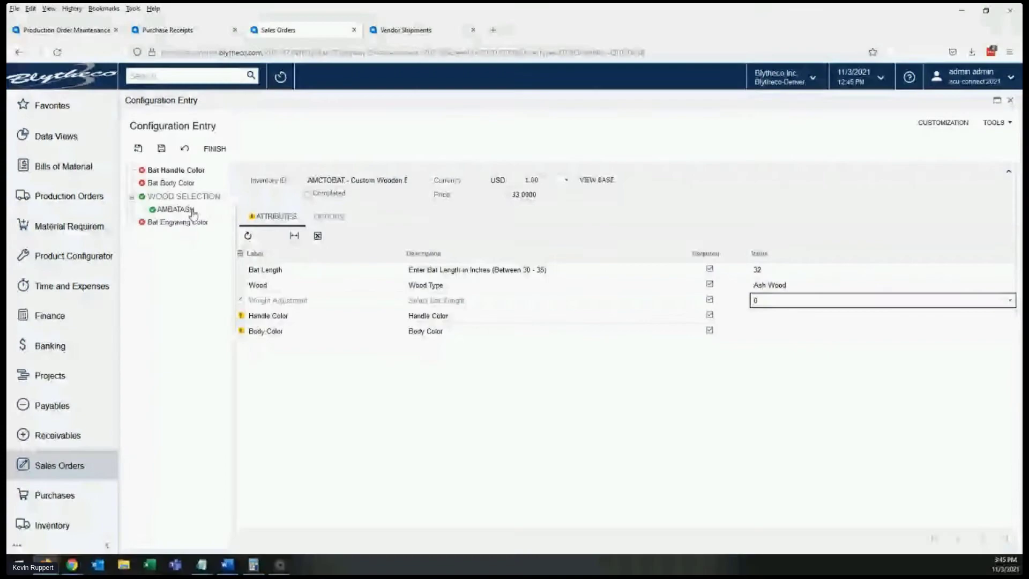
{"action": "left_click", "coordinate": [777, 316]}
{"action": "left_click", "coordinate": [782, 329]}
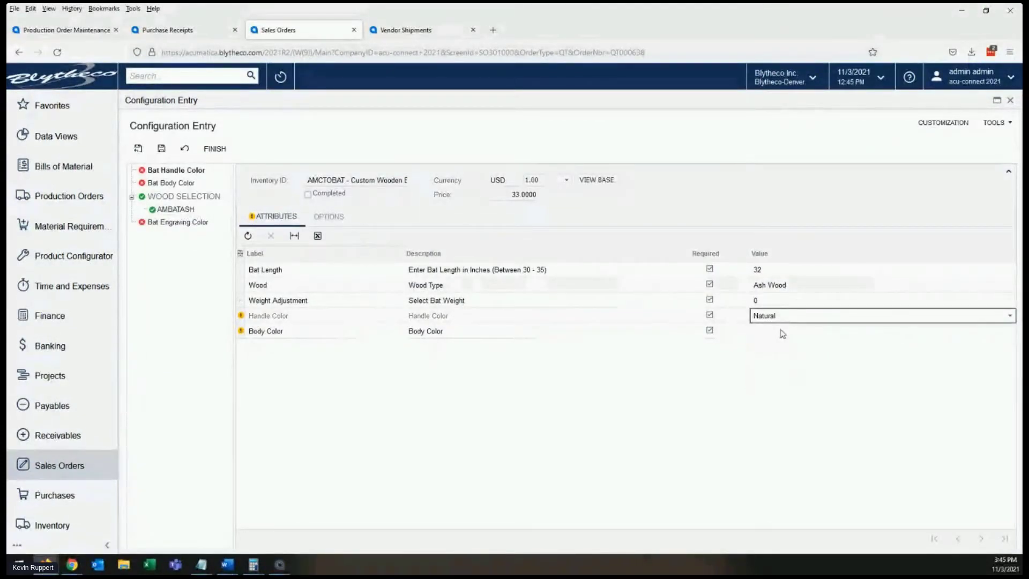
{"action": "left_click", "coordinate": [785, 332]}
{"action": "left_click", "coordinate": [792, 337]}
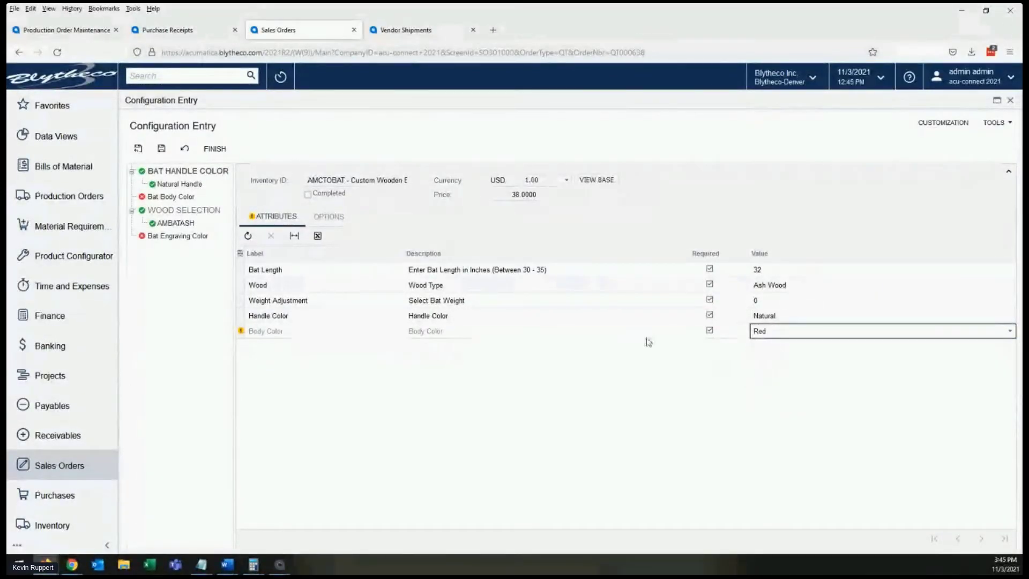
{"action": "left_click", "coordinate": [765, 316]}
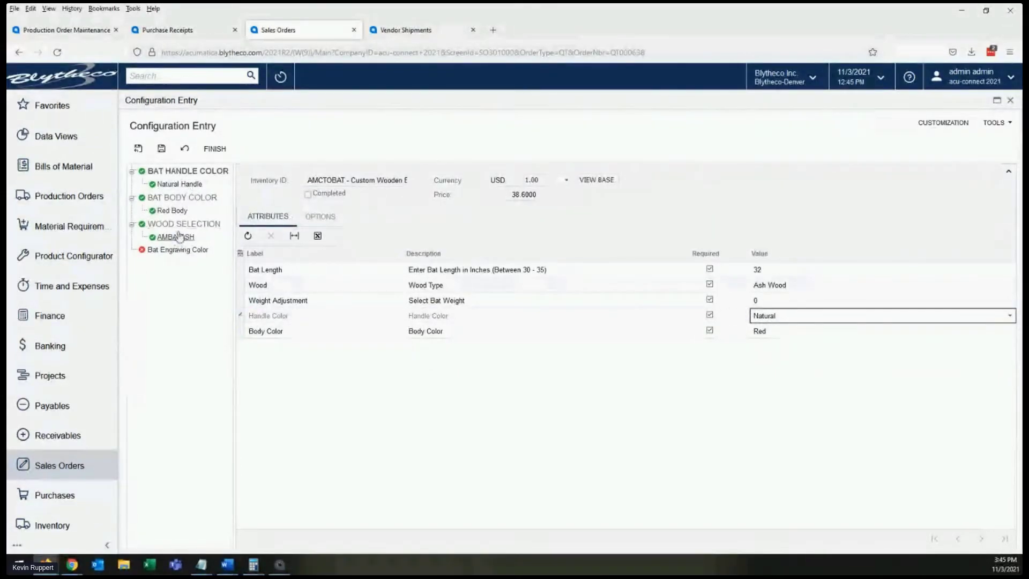
- Compare the full and filtered option lists for Bat Engraving Color, and include Blue Lettering
{"action": "mouse_move", "coordinate": [174, 252]}
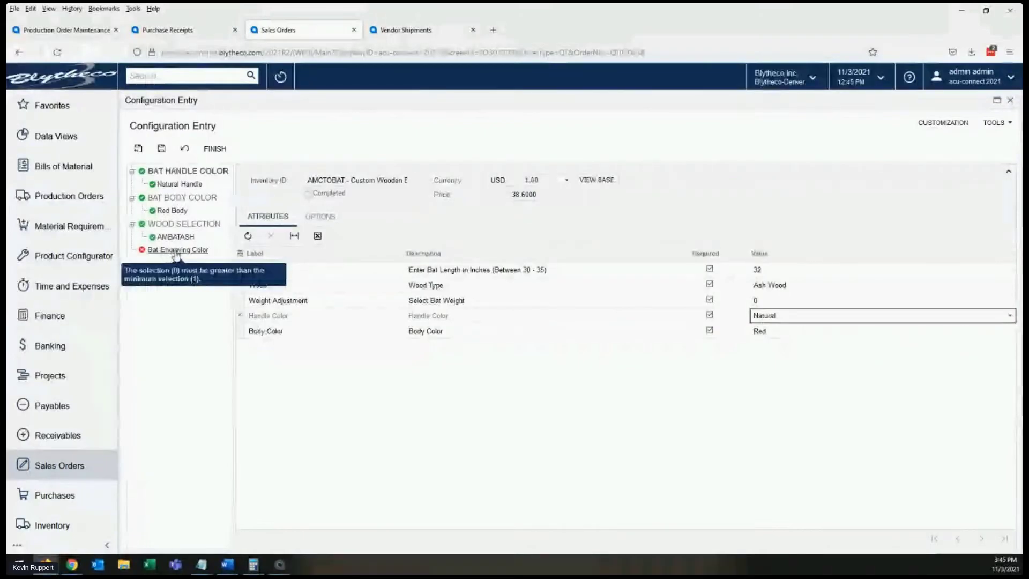
{"action": "left_click", "coordinate": [177, 251]}
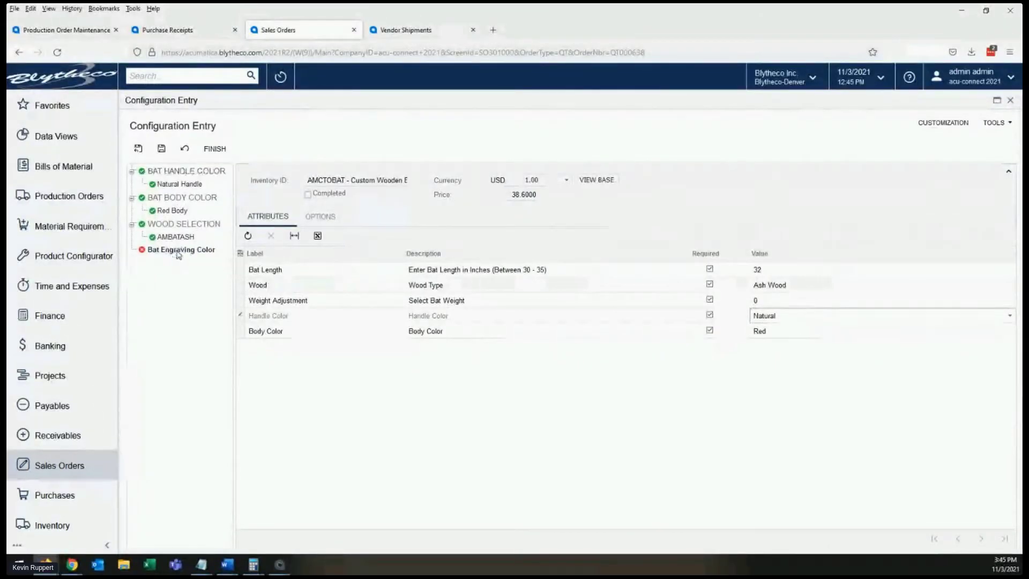
{"action": "left_click", "coordinate": [324, 220]}
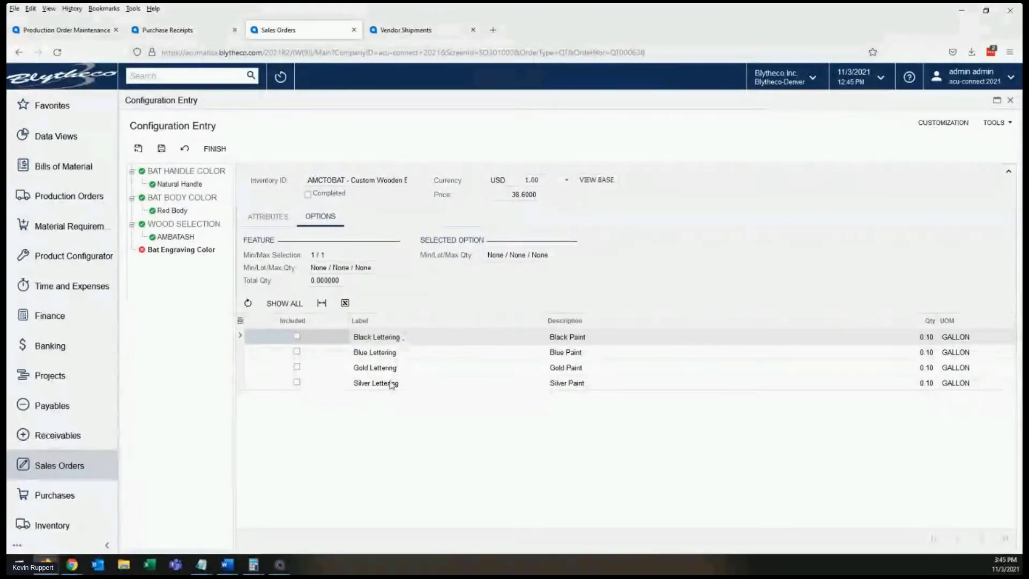
{"action": "left_click", "coordinate": [283, 303]}
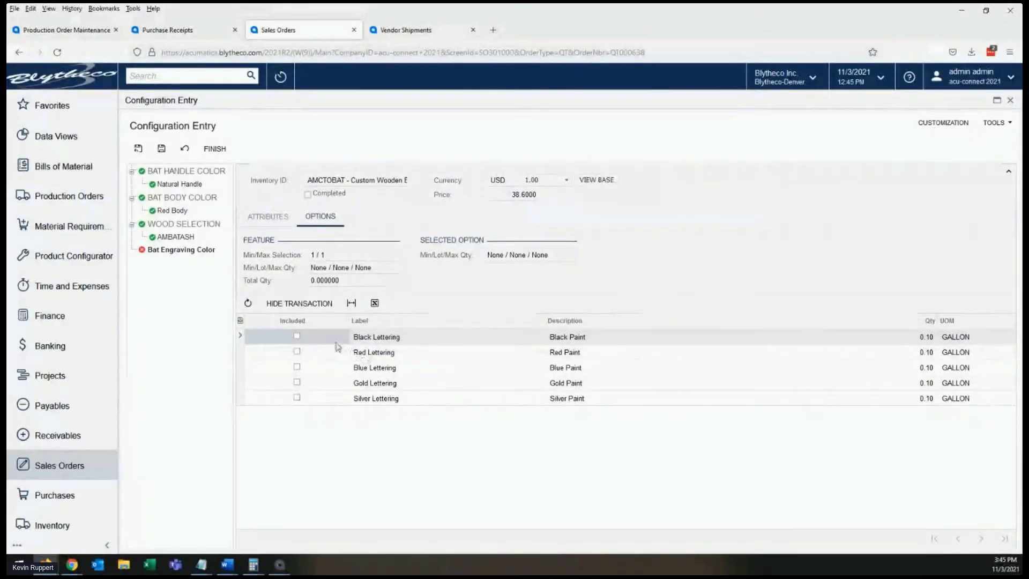
{"action": "left_click", "coordinate": [311, 304]}
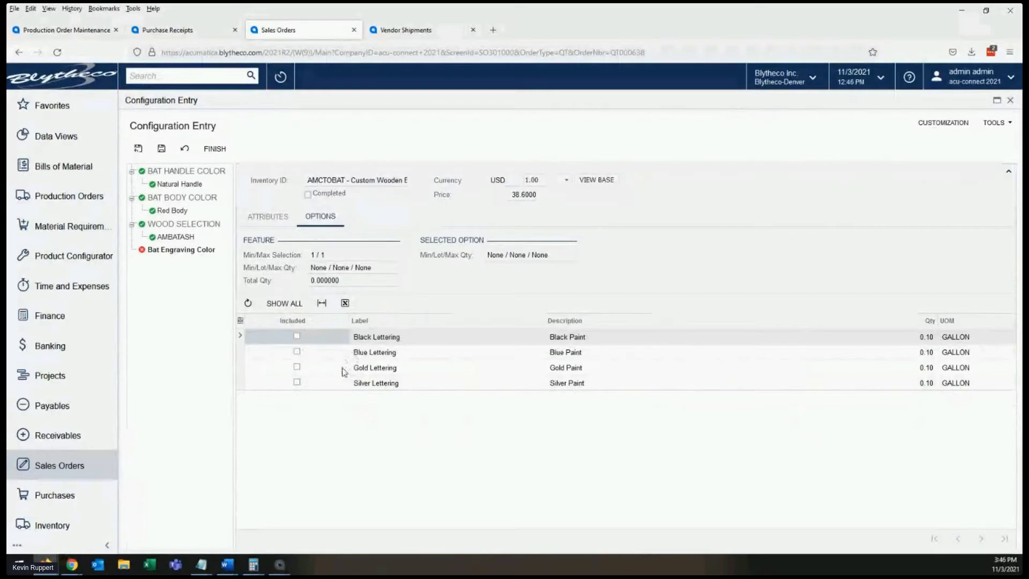
{"action": "left_click", "coordinate": [297, 351]}
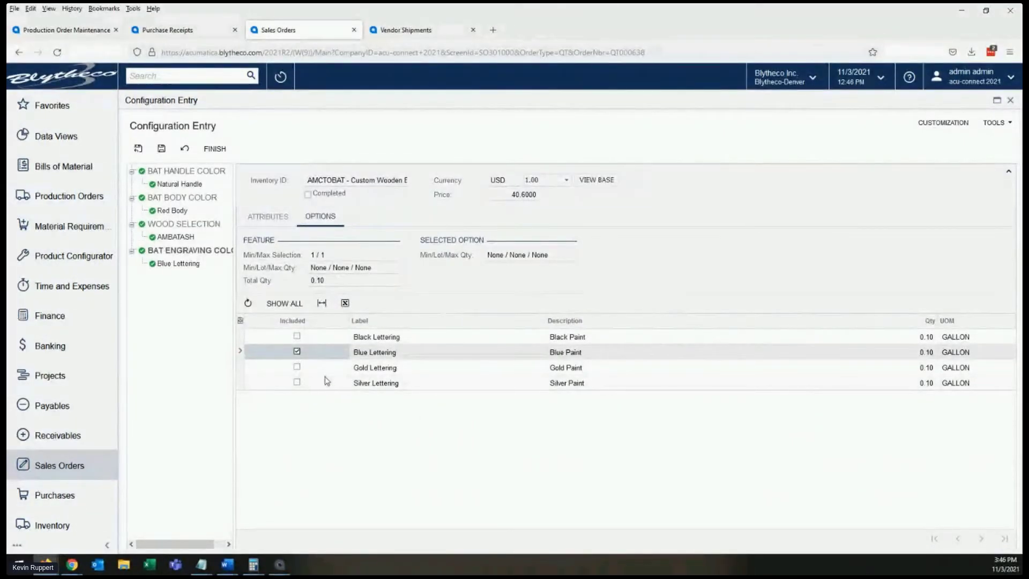
- Finish the bat configuration and return to the quote to check the line's description and unit price
{"action": "left_click", "coordinate": [214, 148]}
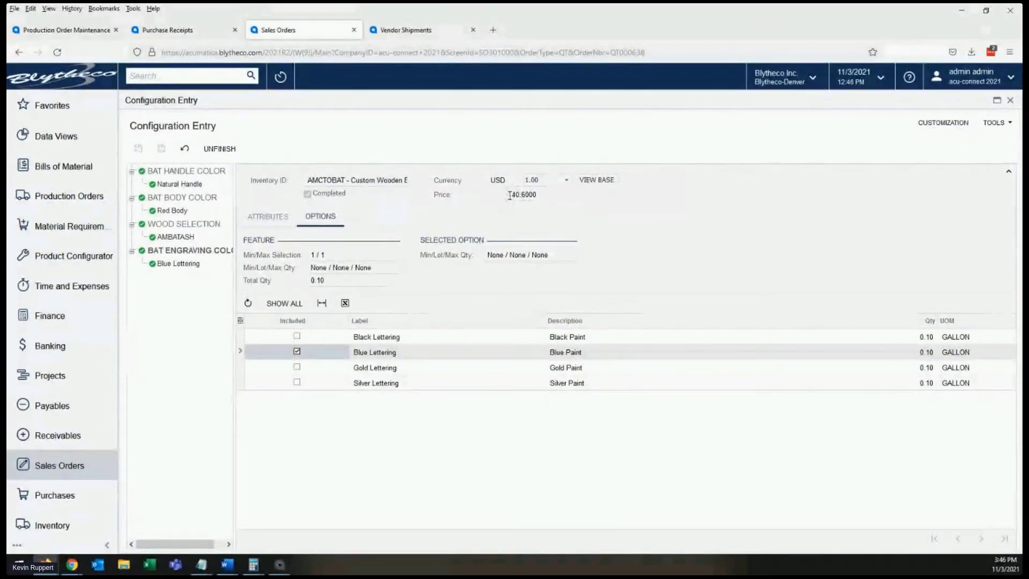
{"action": "left_click", "coordinate": [1011, 102]}
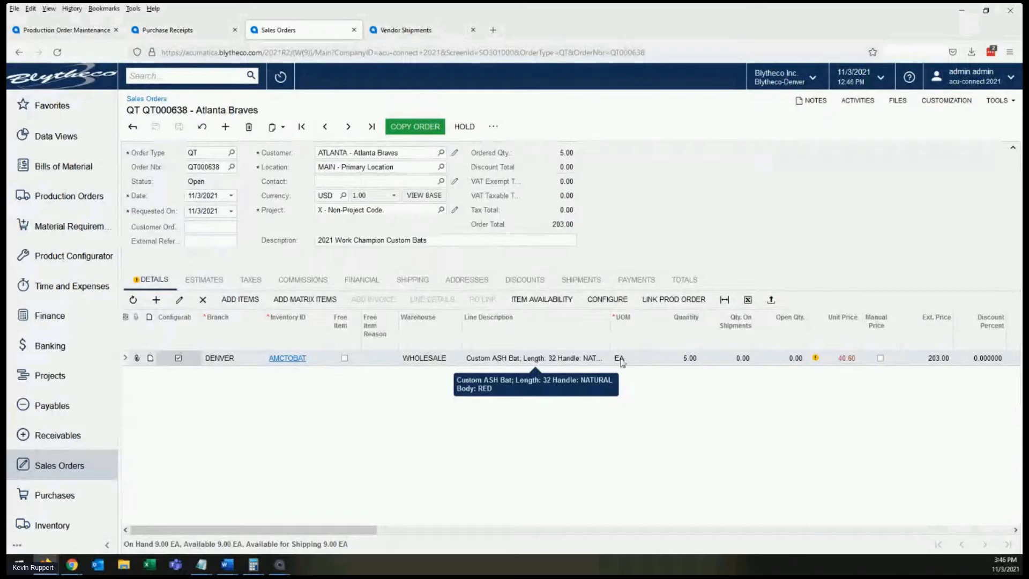
{"action": "mouse_move", "coordinate": [846, 365]}
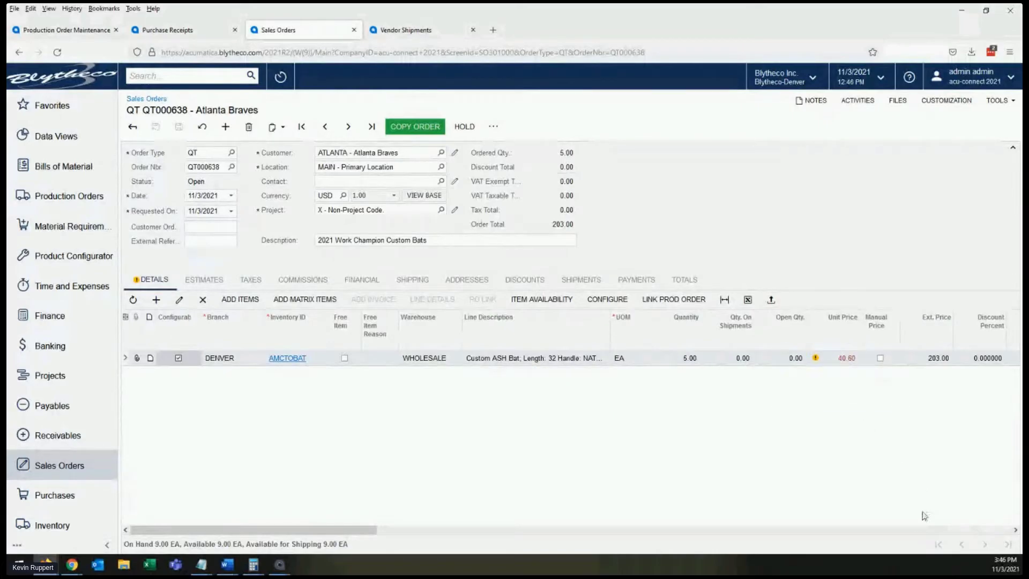
- Check the quote line's production marking and configuration key, and the quote's available print and email actions
{"action": "left_click", "coordinate": [918, 530]}
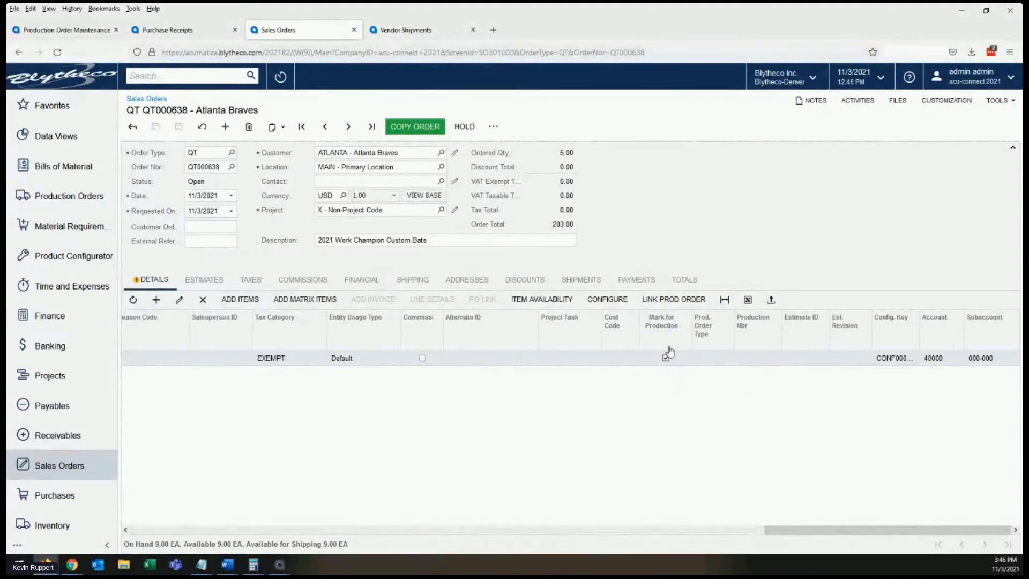
{"action": "left_click", "coordinate": [494, 127]}
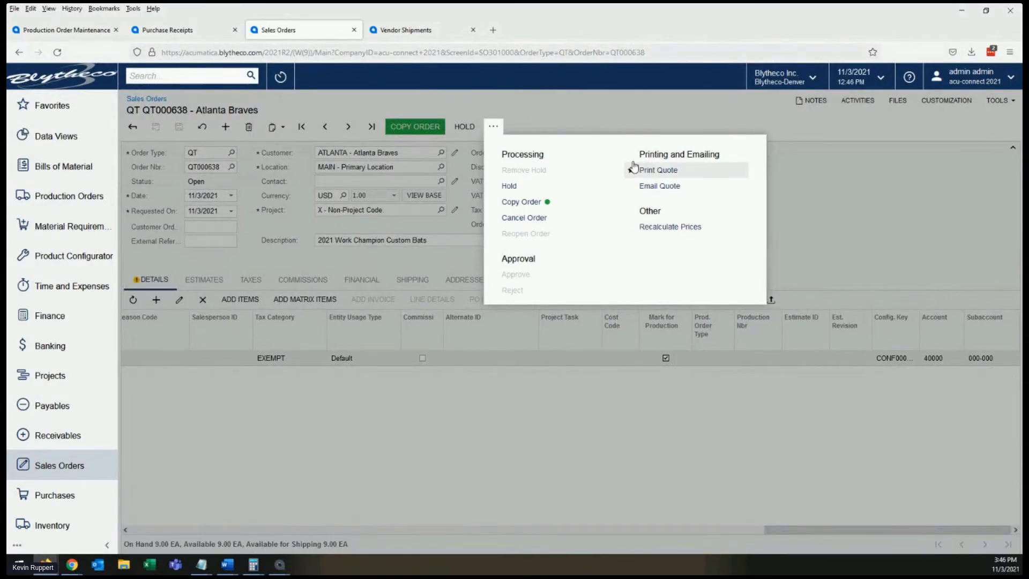
{"action": "left_click", "coordinate": [613, 117]}
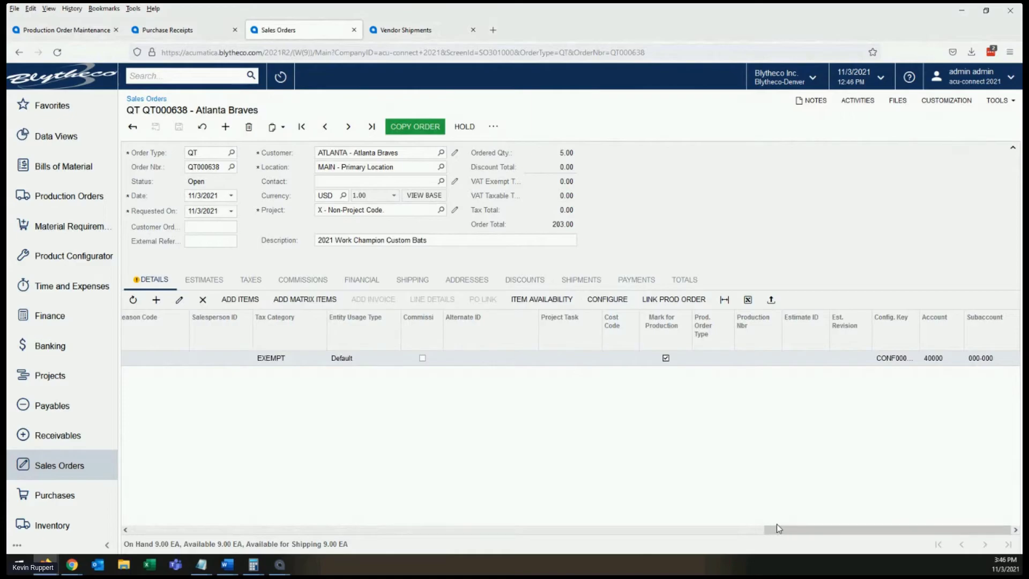
{"action": "left_click_drag", "start_coordinate": [792, 530], "coordinate": [463, 530]}
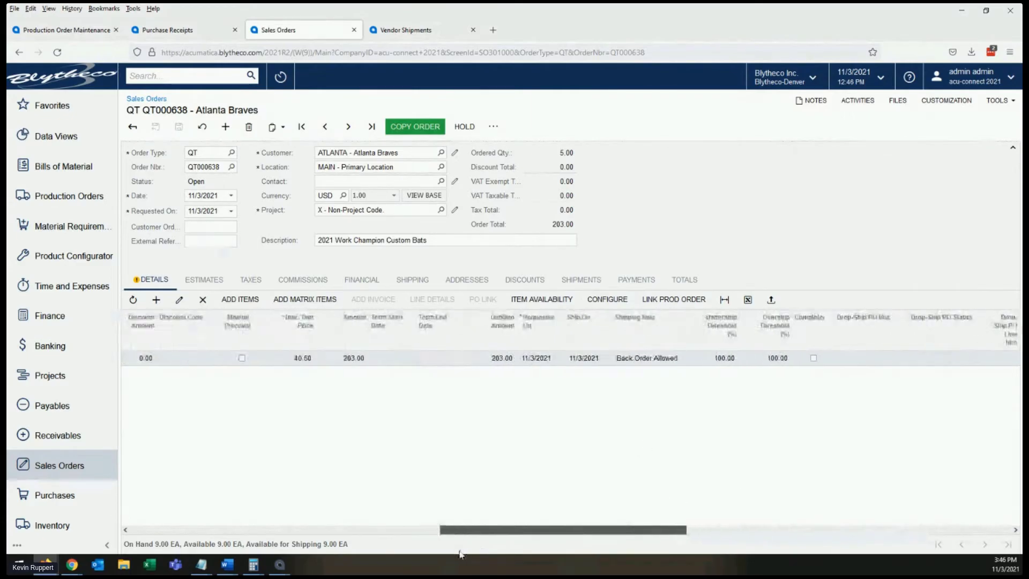
- Reopen the quote line's finished bat configuration, change the body color to Black, and finish the configuration again
{"action": "left_click", "coordinate": [607, 298]}
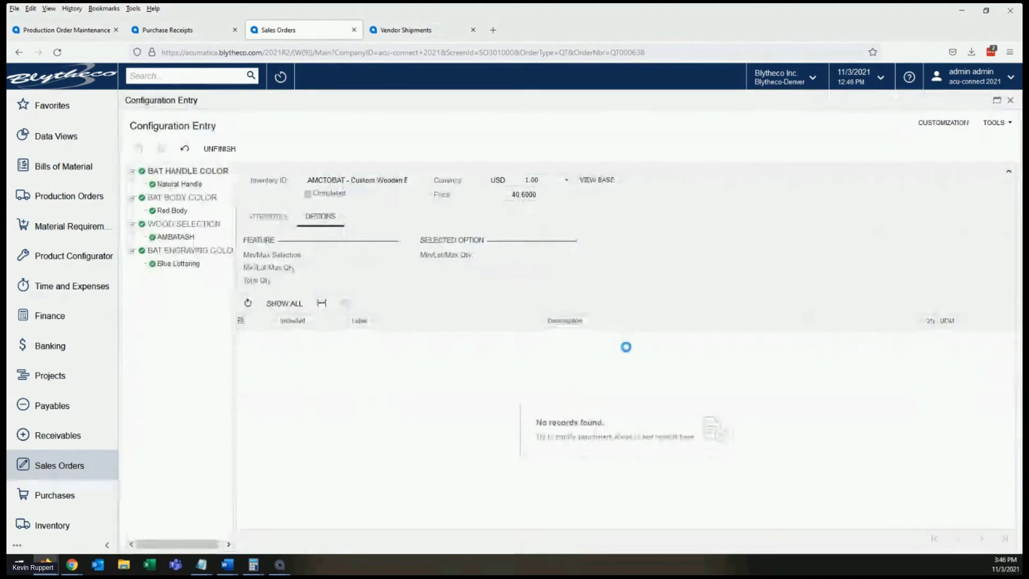
{"action": "left_click", "coordinate": [222, 149]}
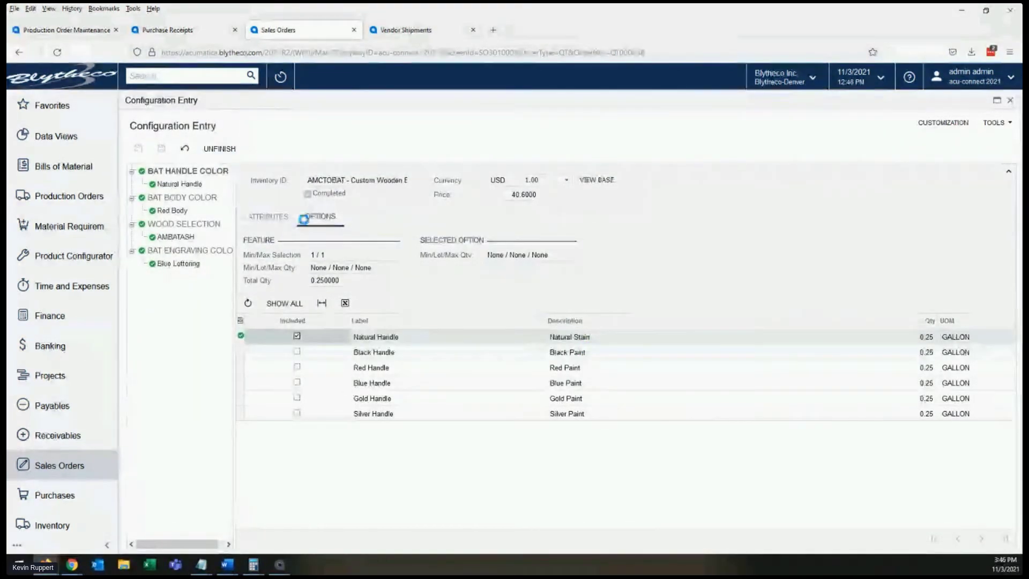
{"action": "left_click", "coordinate": [287, 220]}
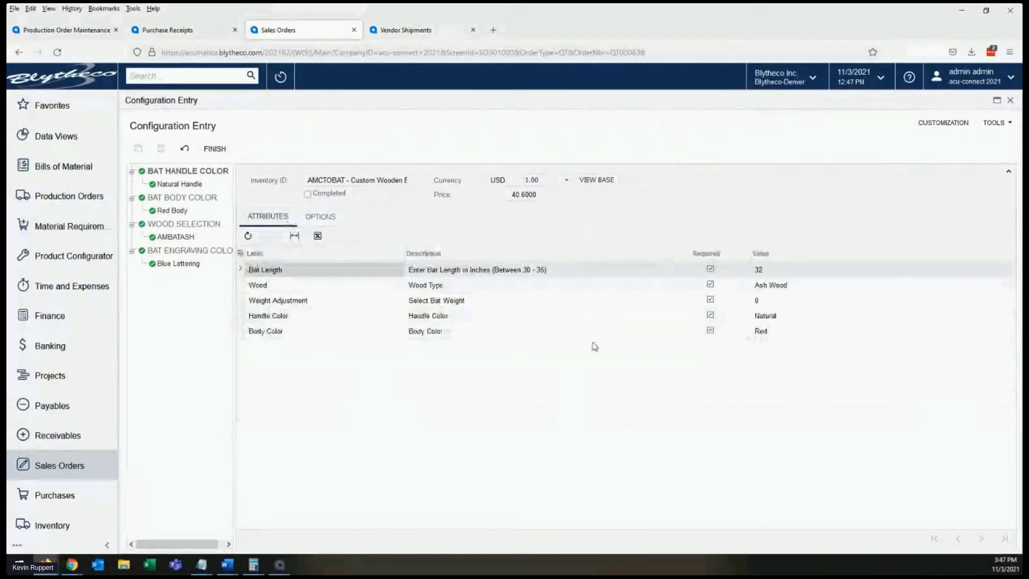
{"action": "left_click", "coordinate": [778, 333]}
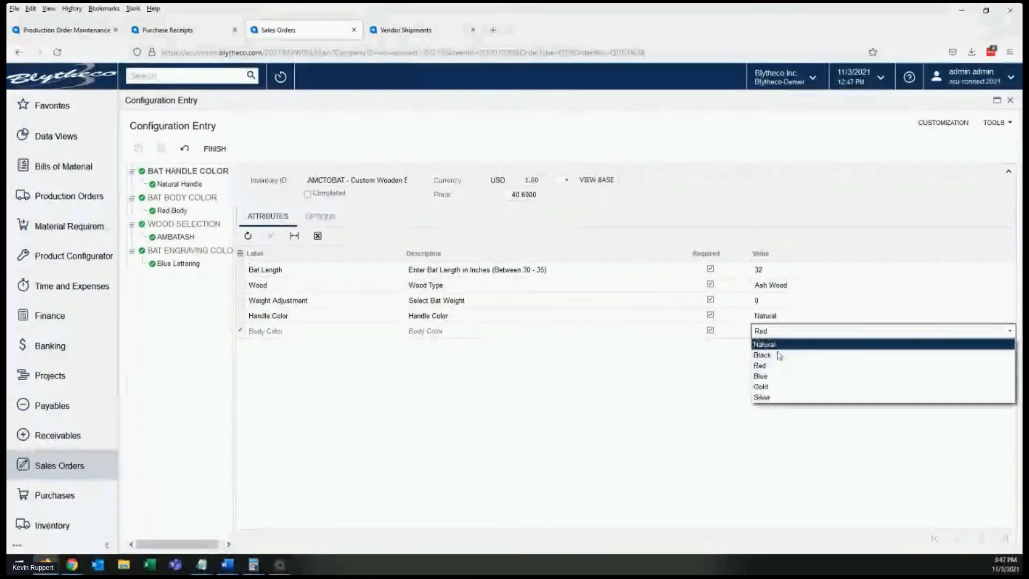
{"action": "left_click", "coordinate": [779, 355]}
{"action": "left_click", "coordinate": [793, 315]}
{"action": "left_click", "coordinate": [213, 148]}
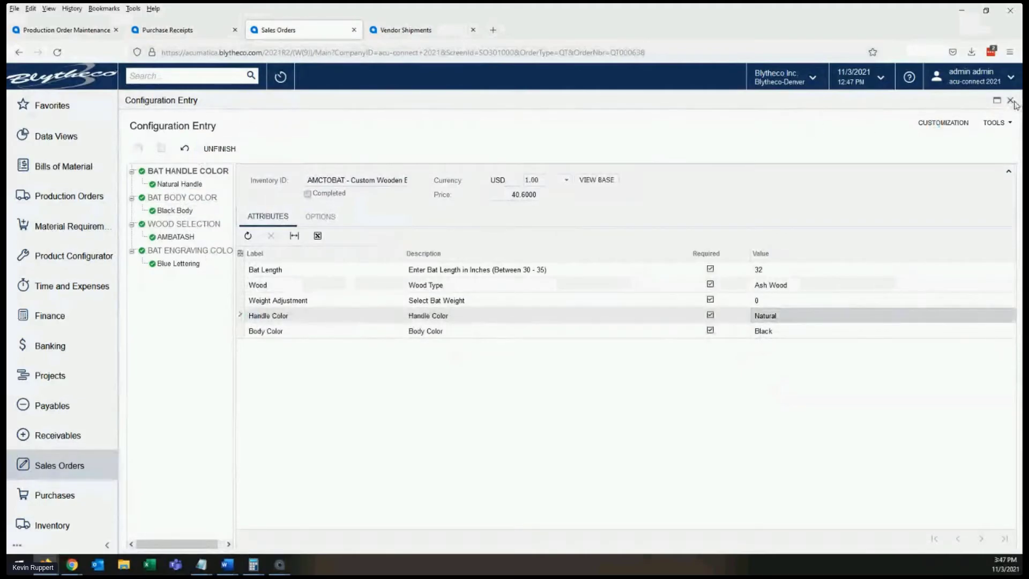
- Copy the quote to a new order of type SO, recalculating unit prices and discounts, and save the sales order
{"action": "left_click_drag", "start_coordinate": [566, 537], "coordinate": [263, 537]}
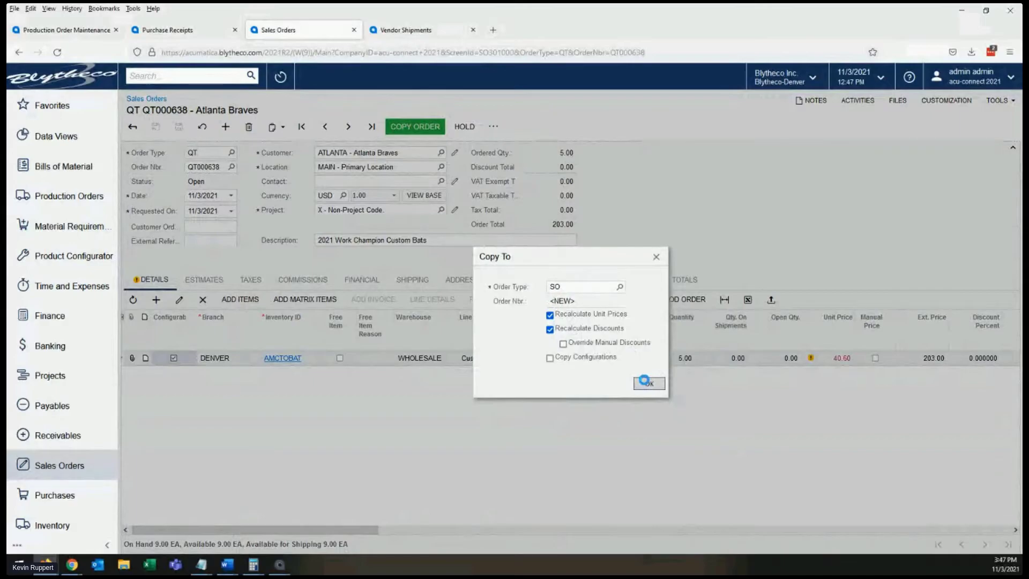
{"action": "left_click", "coordinate": [644, 381]}
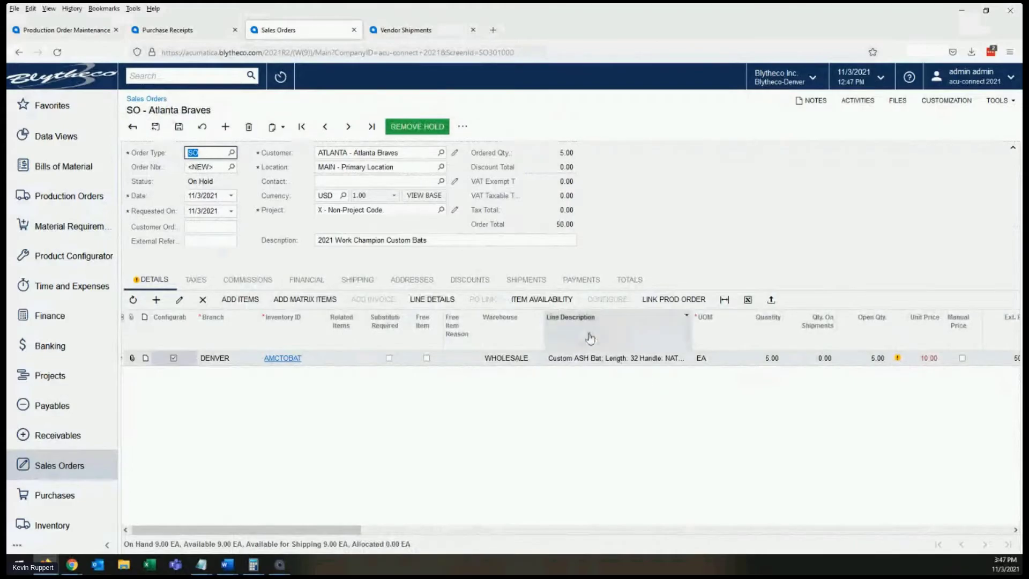
{"action": "left_click", "coordinate": [179, 128]}
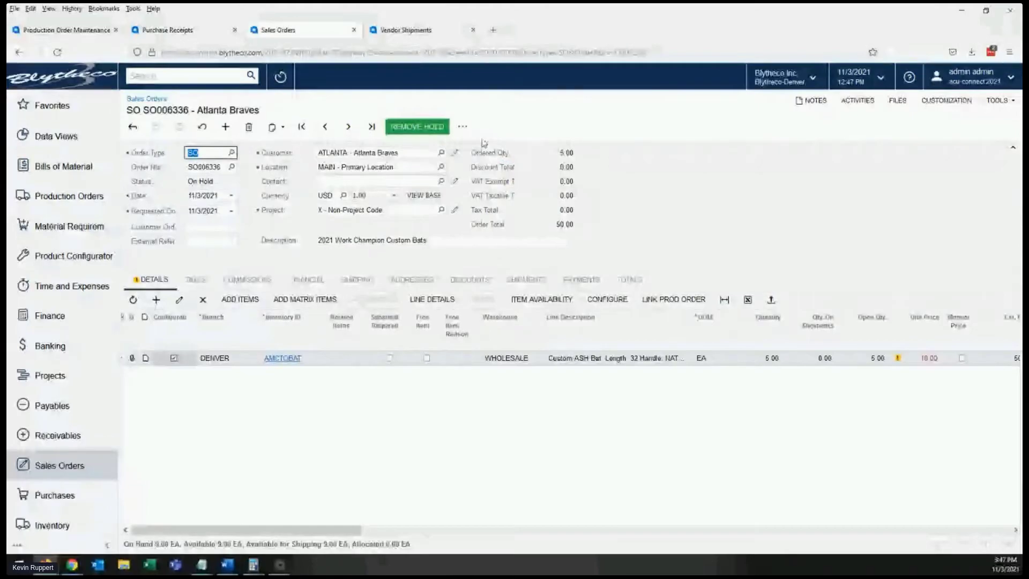
- Create a production order for the sales order's custom bat line
{"action": "left_click", "coordinate": [462, 127]}
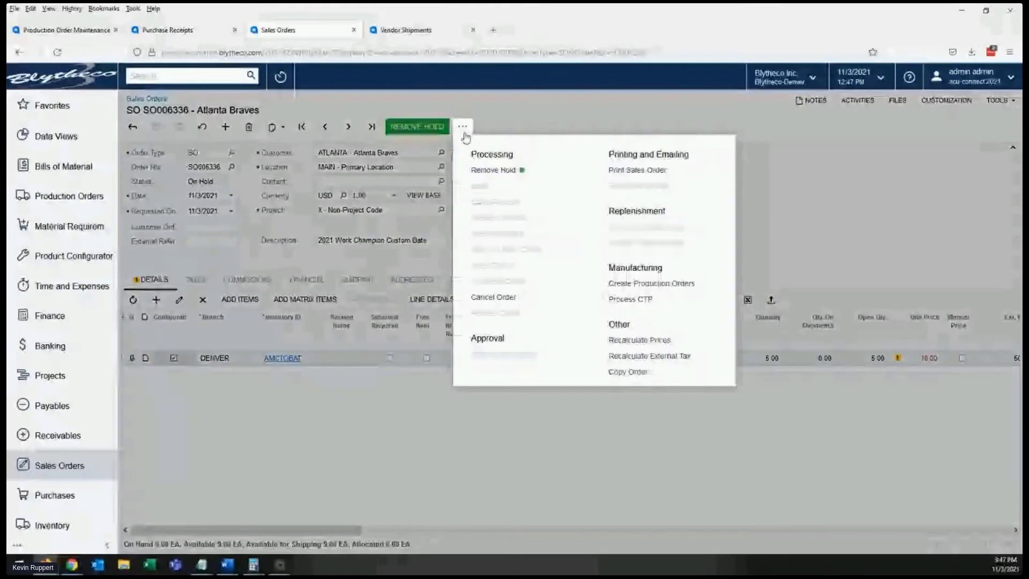
{"action": "left_click", "coordinate": [645, 290]}
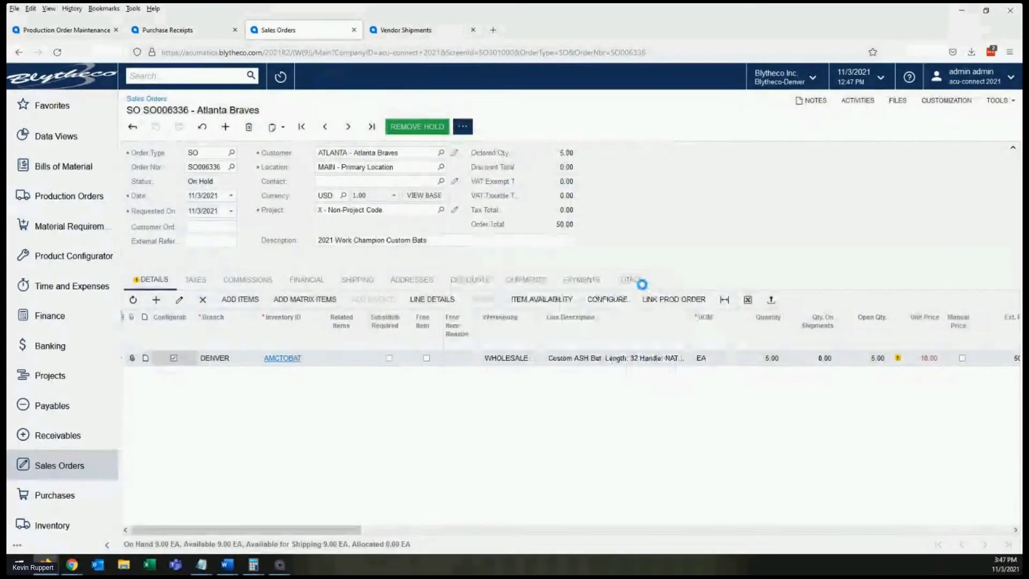
{"action": "left_click", "coordinate": [326, 285]}
{"action": "left_click", "coordinate": [807, 427]}
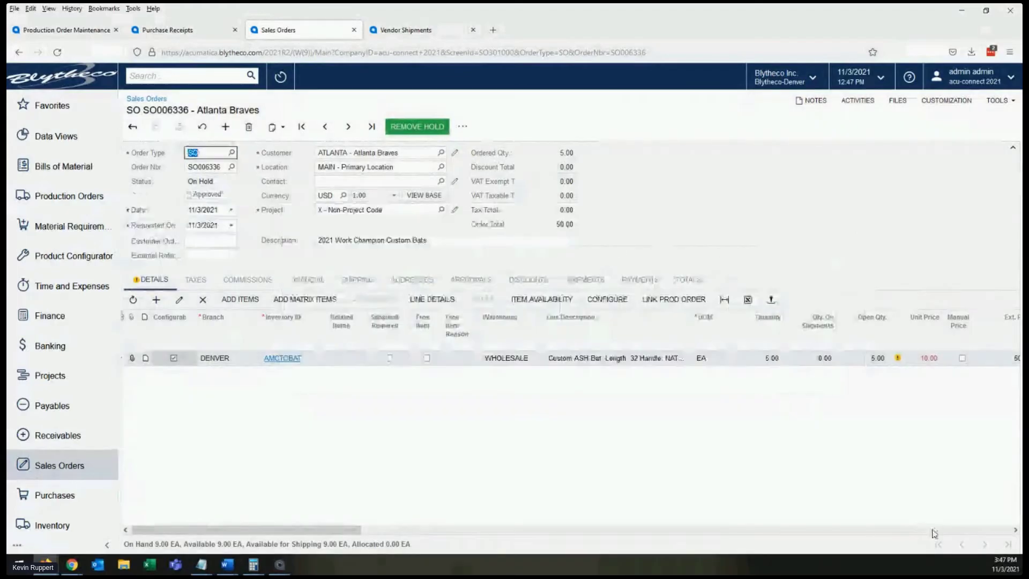
- Open the production order linked to the bat line in a maximized window and check its sales order and configuration references
{"action": "left_click", "coordinate": [931, 531]}
{"action": "left_click", "coordinate": [930, 531]}
{"action": "left_click_drag", "start_coordinate": [913, 531], "coordinate": [998, 531]}
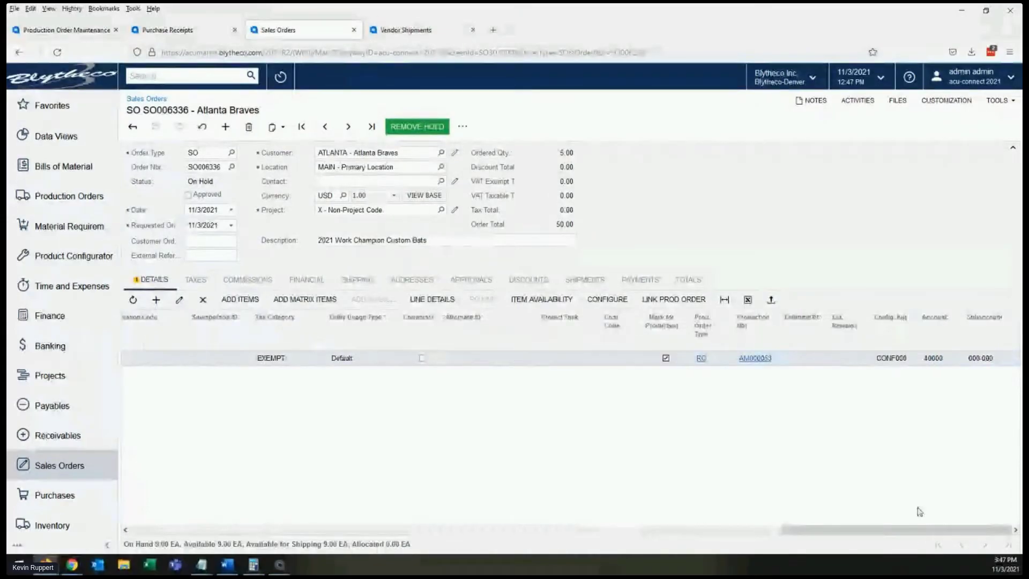
{"action": "left_click", "coordinate": [756, 358]}
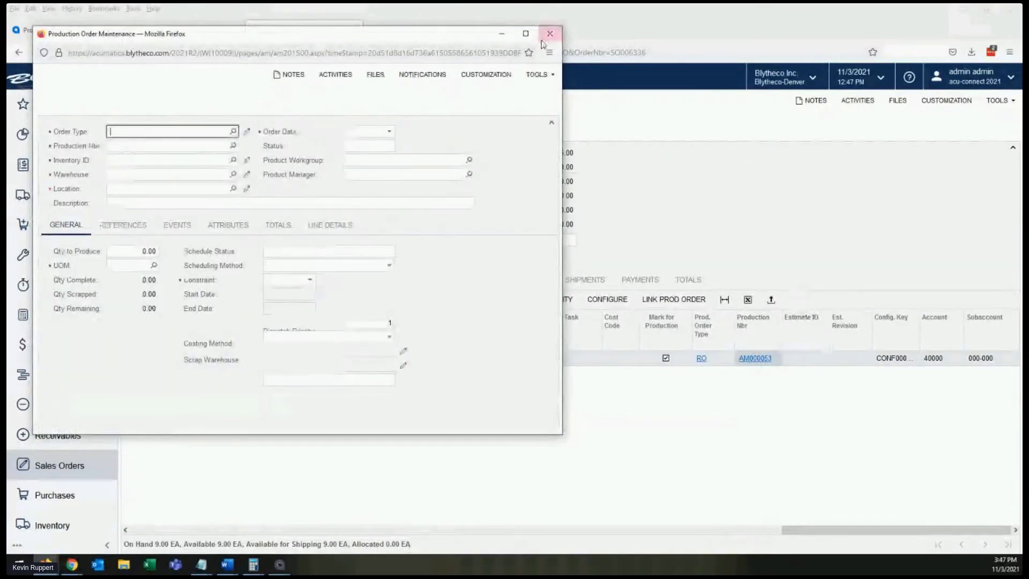
{"action": "left_click", "coordinate": [526, 33]}
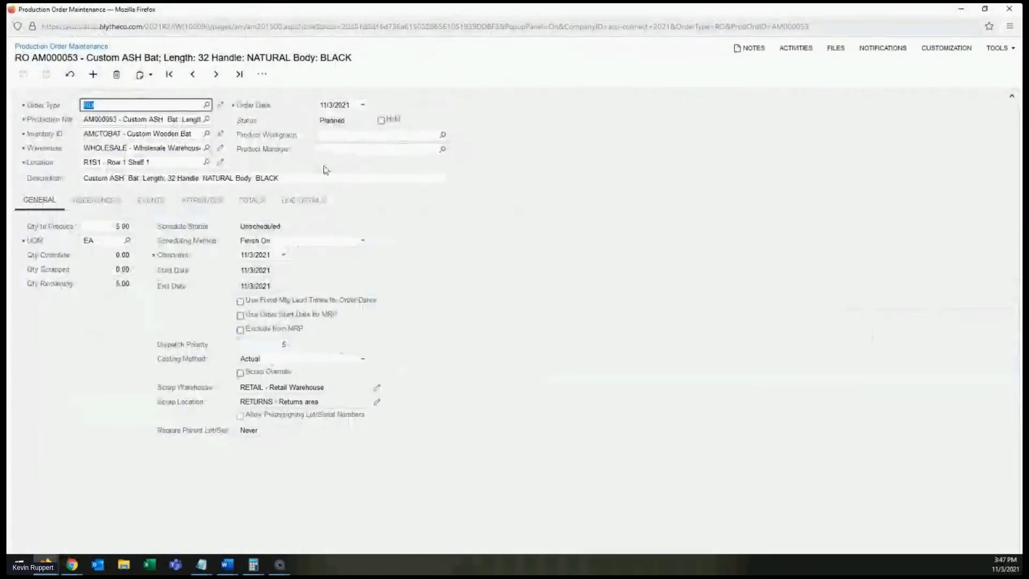
{"action": "left_click", "coordinate": [89, 201]}
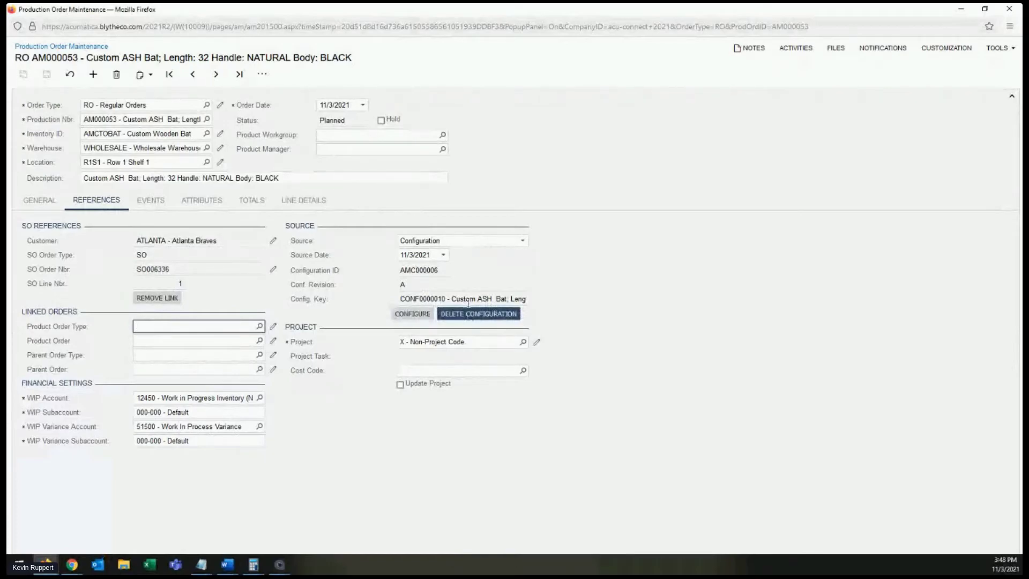
- Open the production order's details and examine the materials of the Paint/Stain Bat and Engrave Bat operations
{"action": "left_click", "coordinate": [263, 74]}
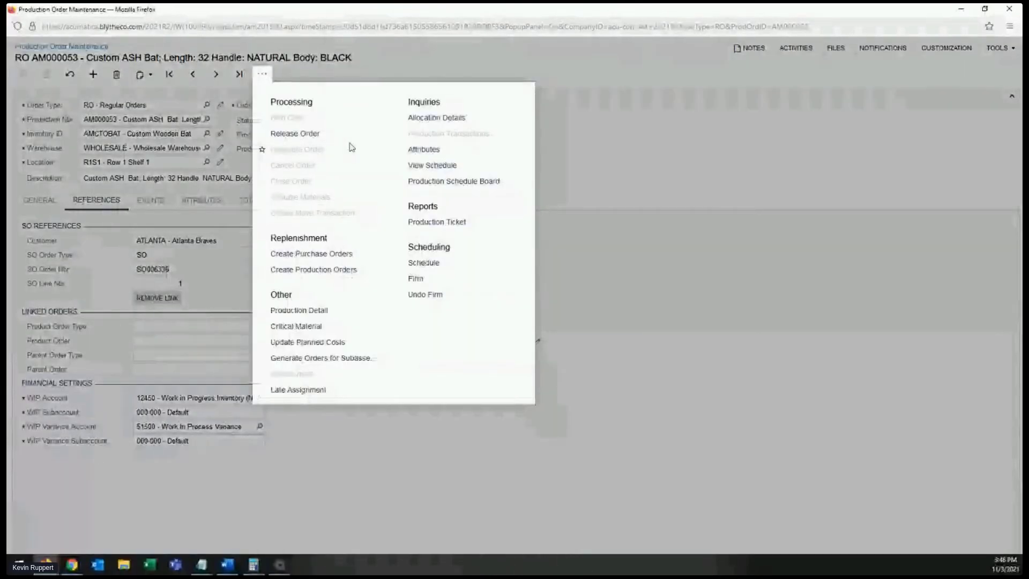
{"action": "left_click", "coordinate": [304, 310]}
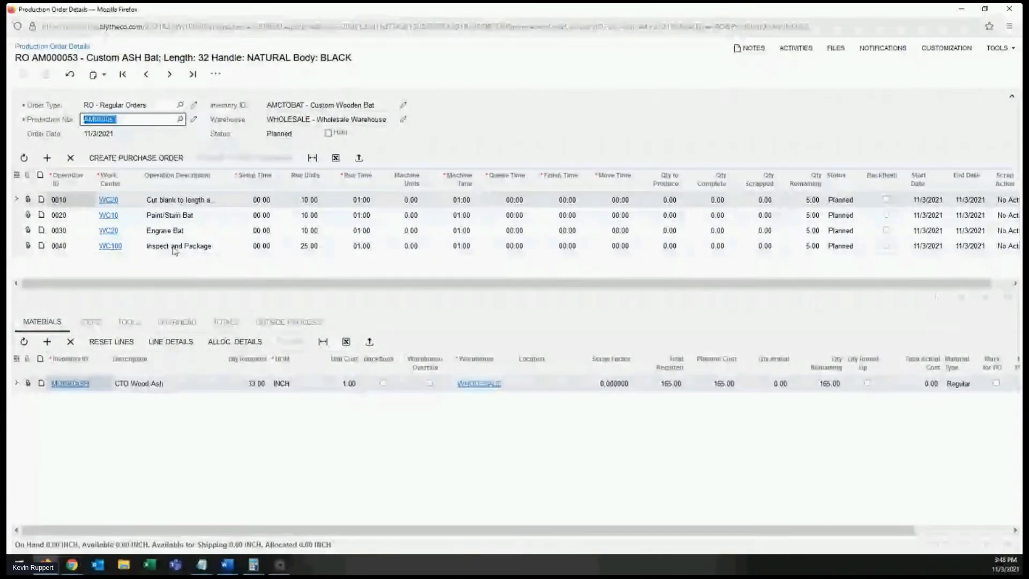
{"action": "left_click", "coordinate": [181, 213]}
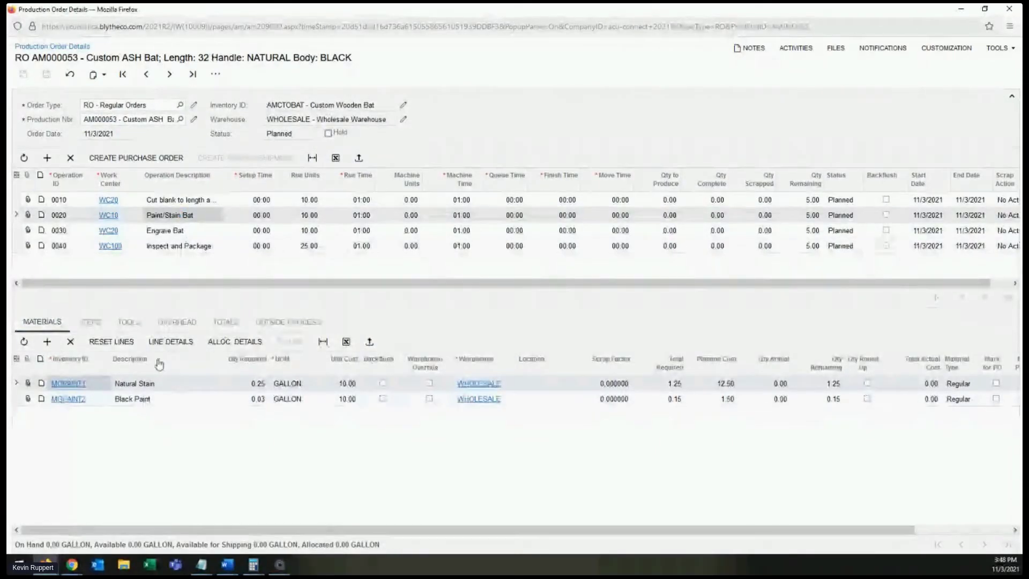
{"action": "left_click", "coordinate": [188, 232]}
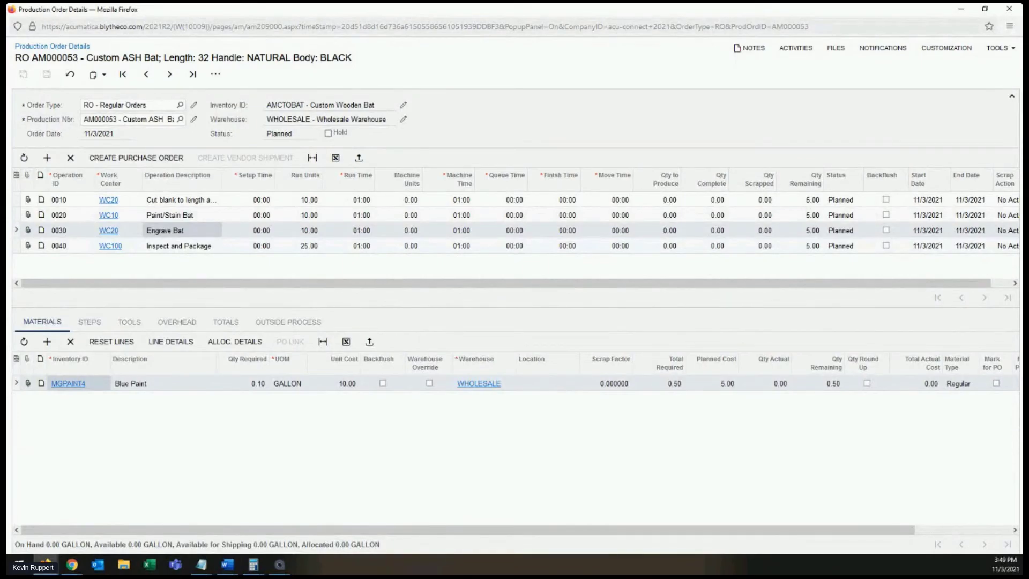
{"action": "key", "text": "alt+Tab"}
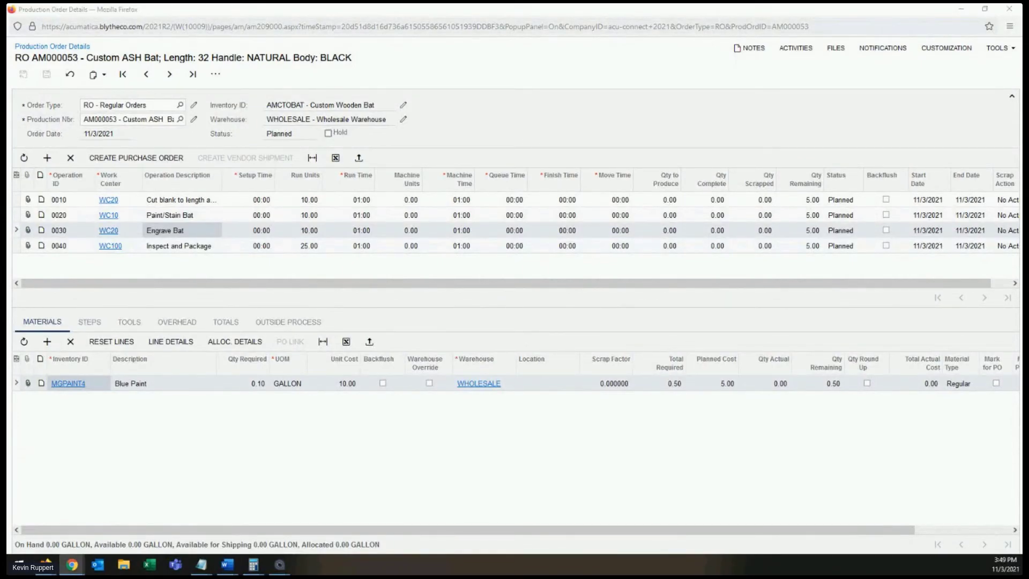